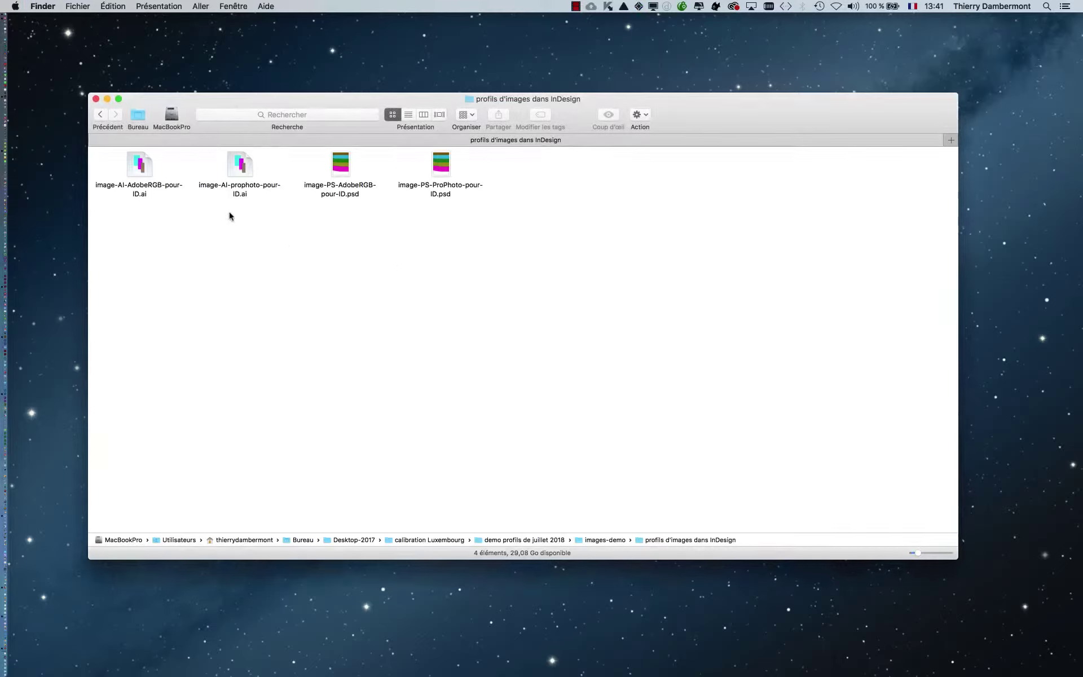
# Step: Move the two Illustrator test files lower in the folder window and select each one
pyautogui.moveTo(126, 212)
pyautogui.mouseDown()
pyautogui.moveTo(240, 167)
pyautogui.moveTo(294, 270)
pyautogui.mouseUp()
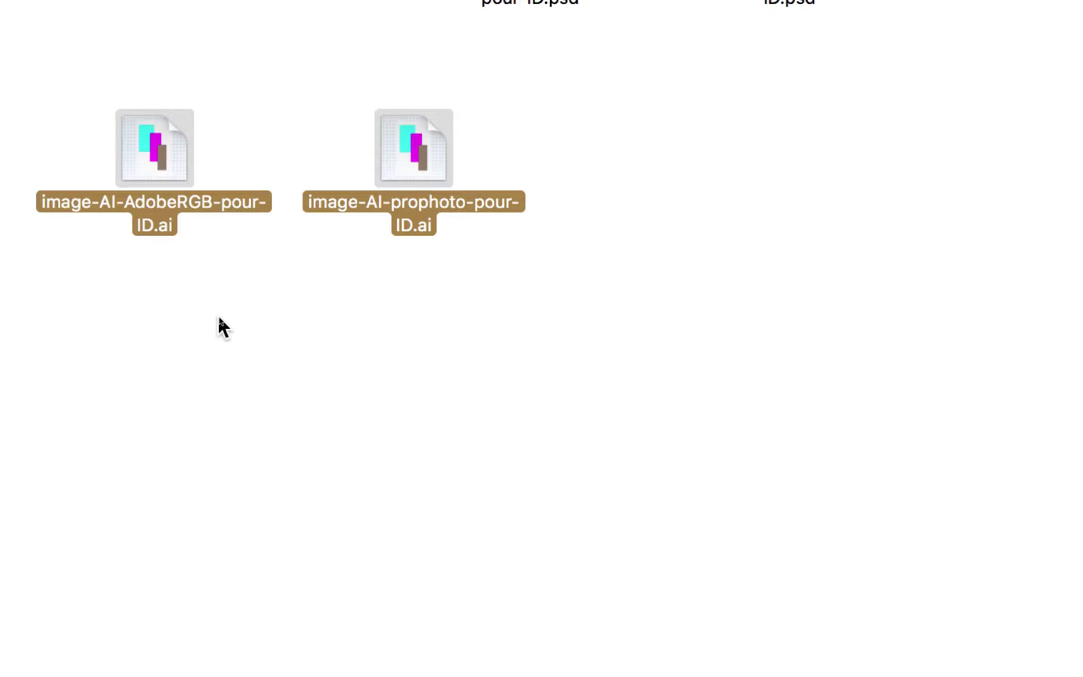
pyautogui.click(220, 324)
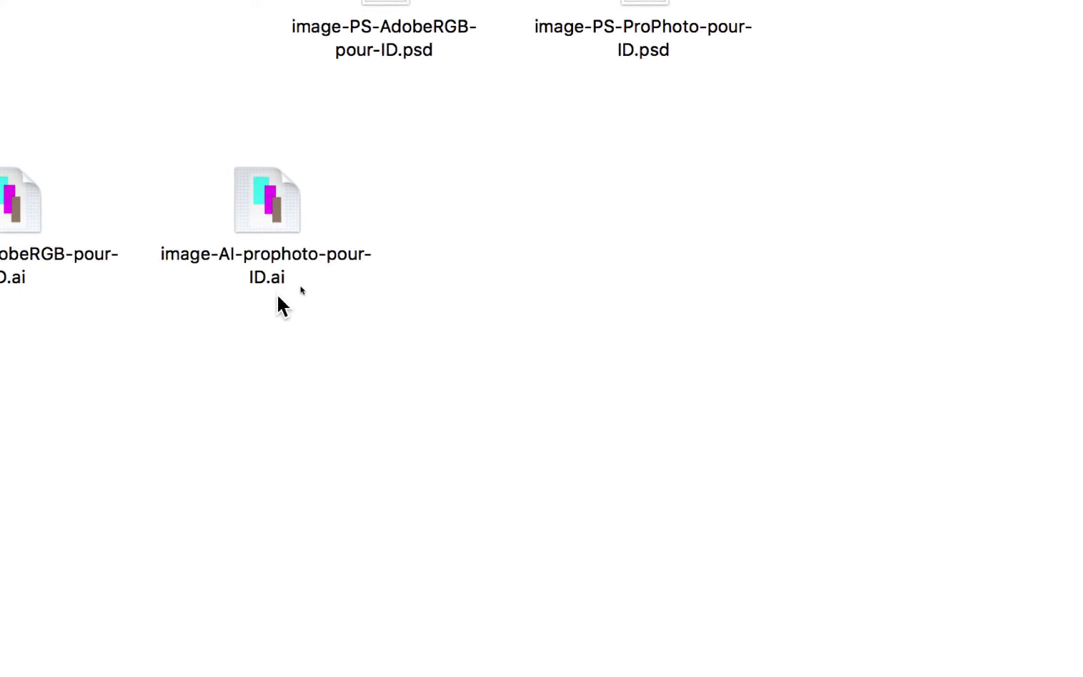
pyautogui.click(208, 283)
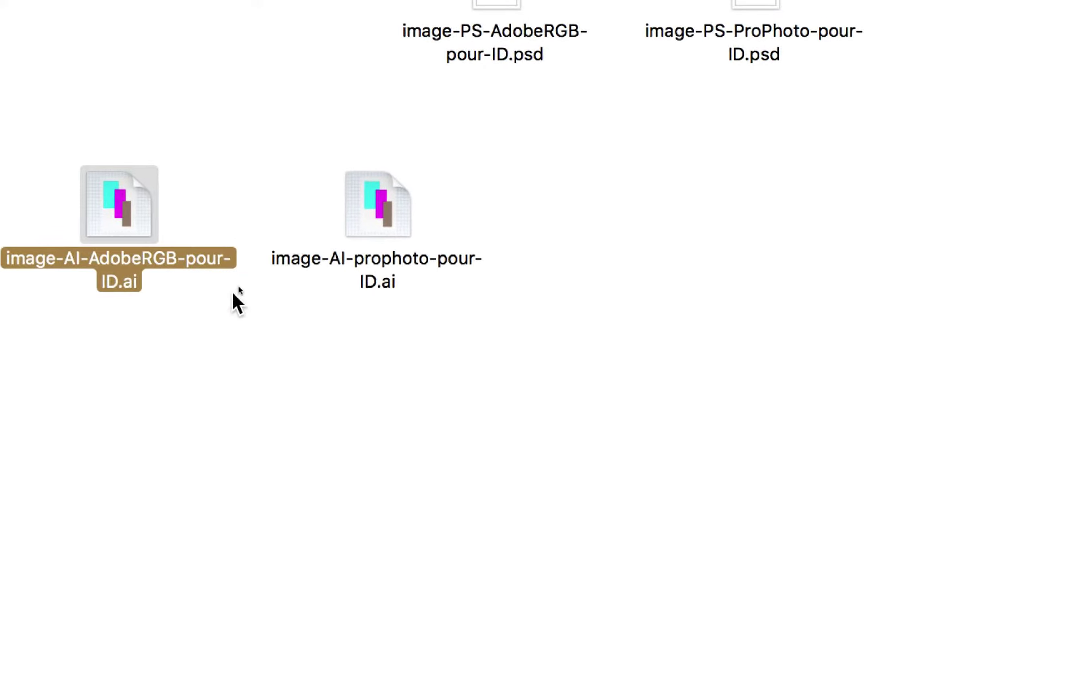
pyautogui.click(411, 282)
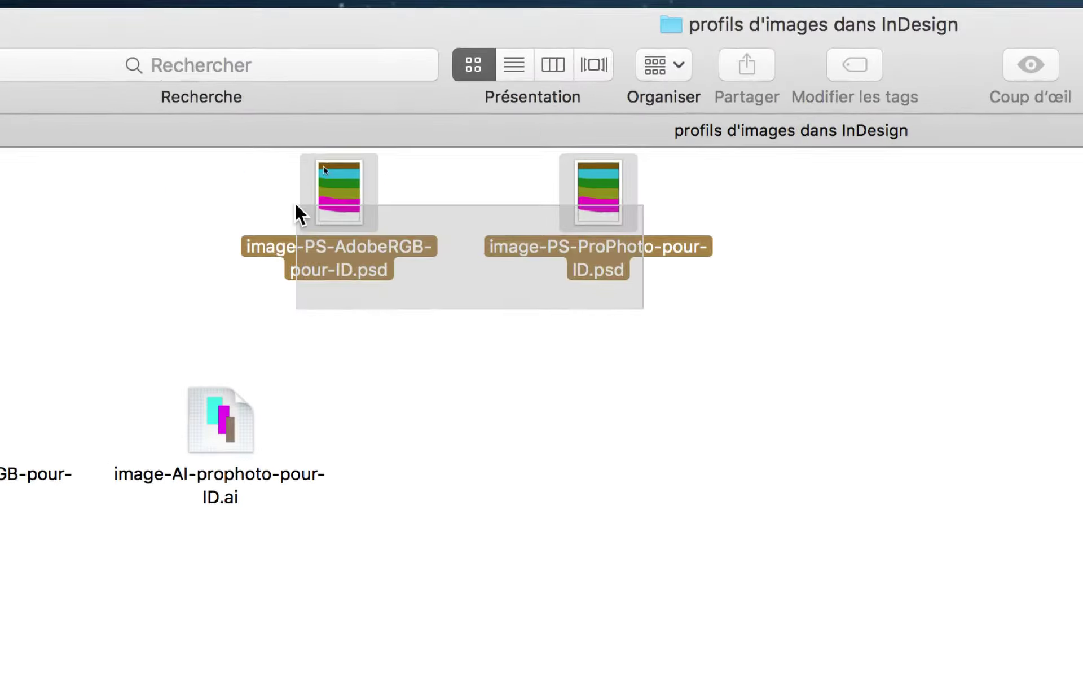
# Step: Move the two Photoshop test files down beside the Illustrator files in one row
pyautogui.moveTo(394, 235)
pyautogui.mouseDown()
pyautogui.moveTo(50, 136)
pyautogui.moveTo(365, 364)
pyautogui.mouseUp()
pyautogui.moveTo(390, 276); pyautogui.dragTo(406, 286)
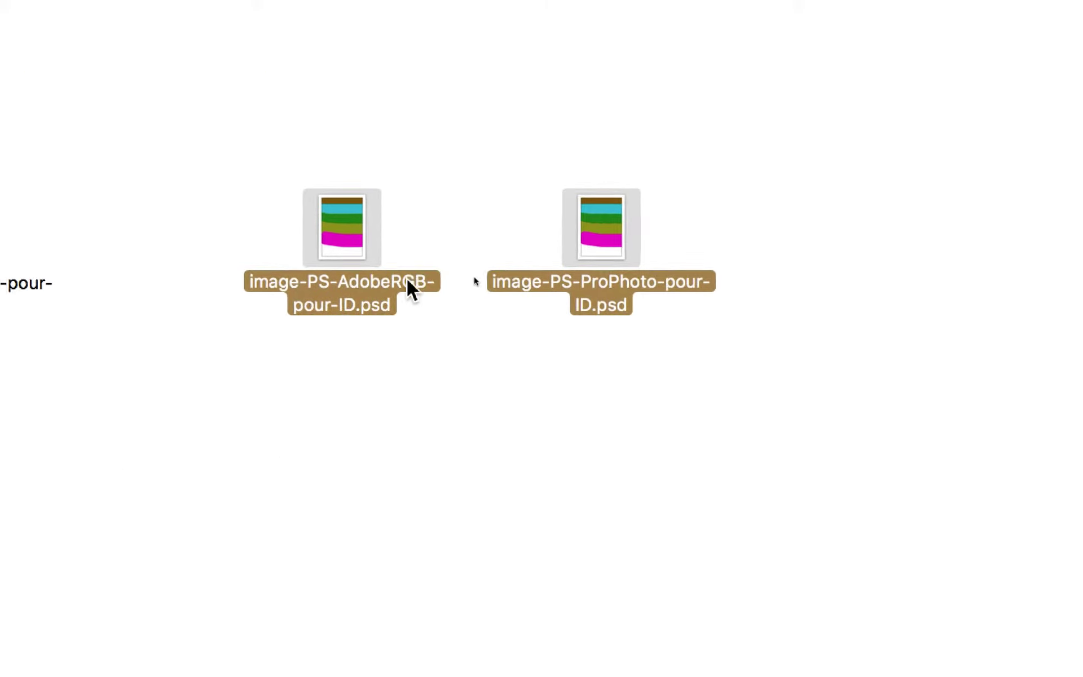
pyautogui.click(417, 311)
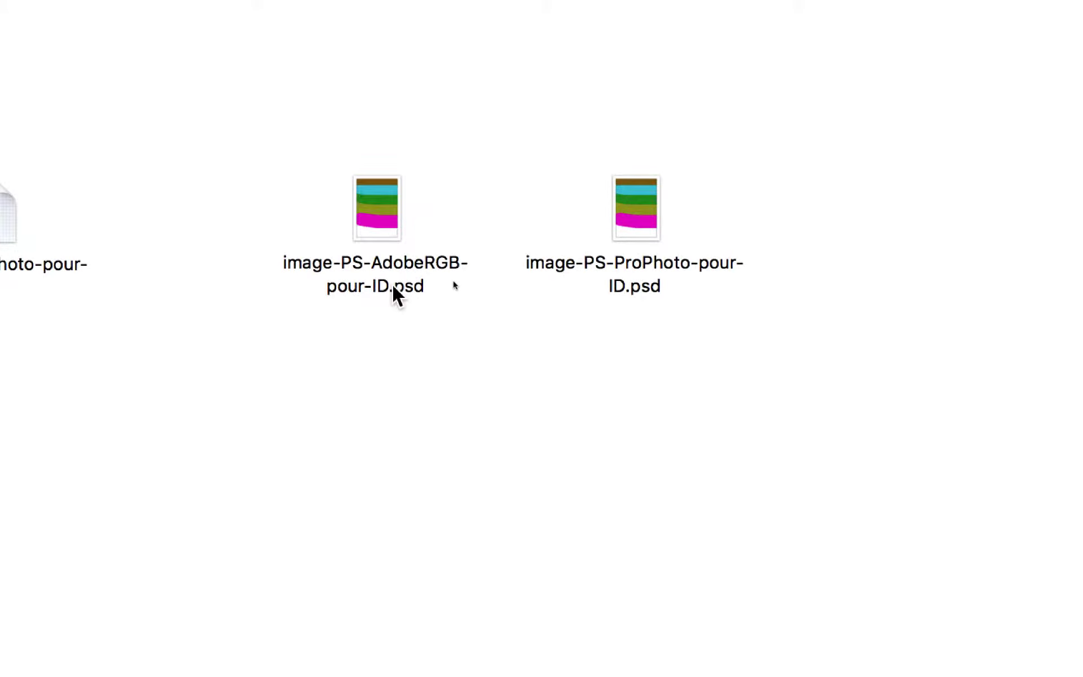
pyautogui.click(395, 289)
pyautogui.click(464, 295)
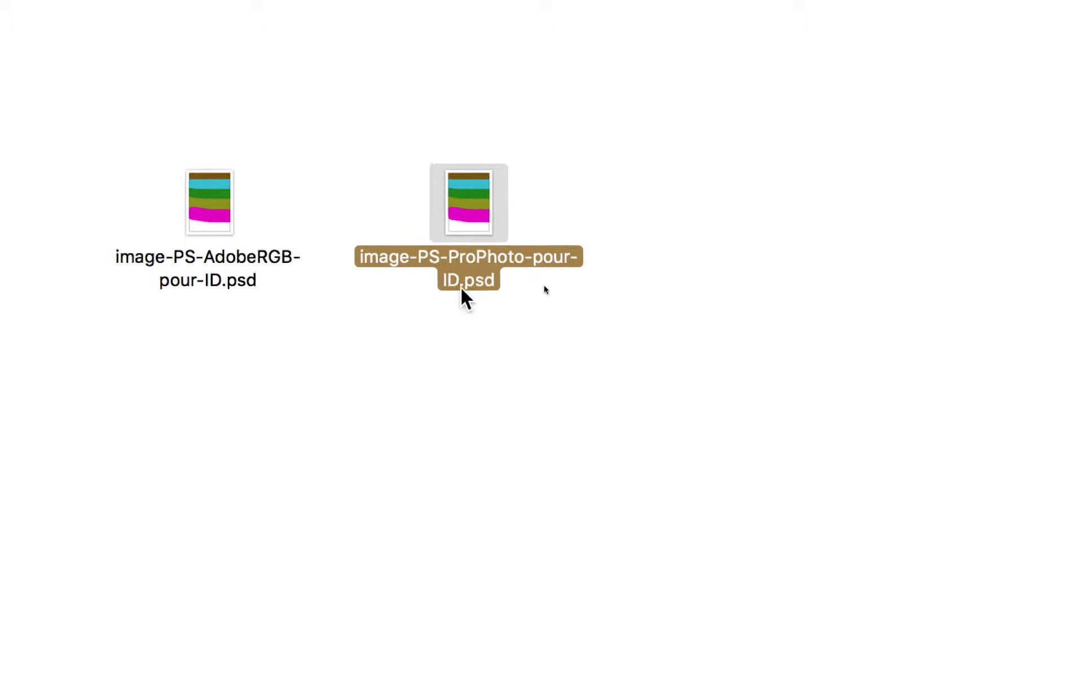
pyautogui.click(441, 319)
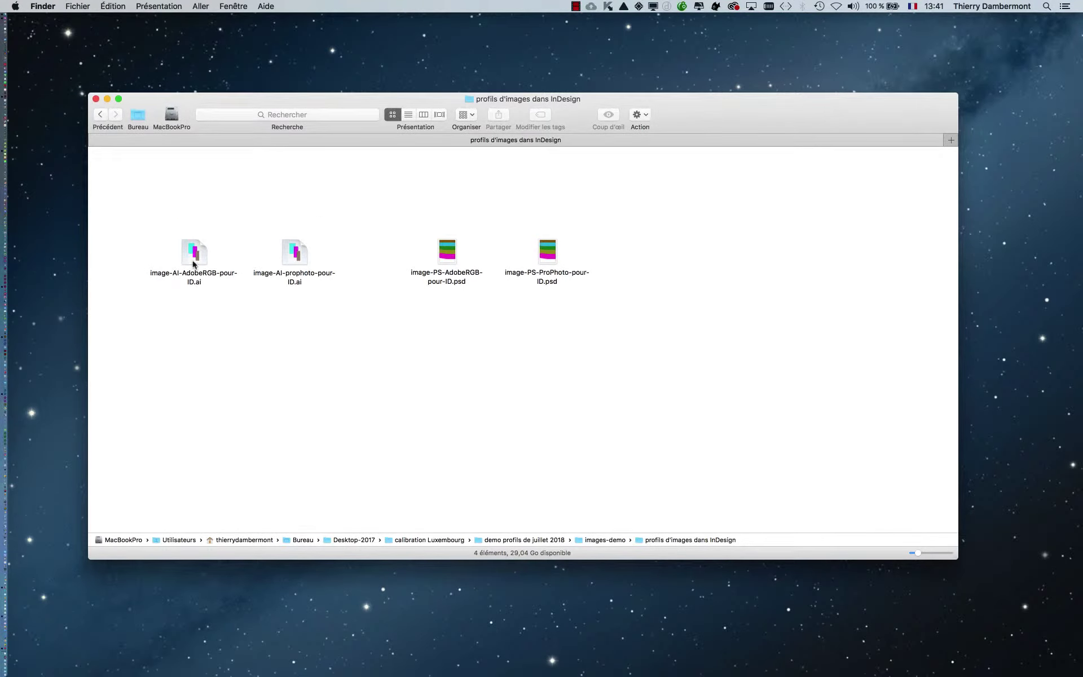
# Step: In Photoshop with other apps hidden, confirm Couleurs uses Adobe RGB (1998) with policies off
pyautogui.press('super+Tab')
pyautogui.click(414, 370)
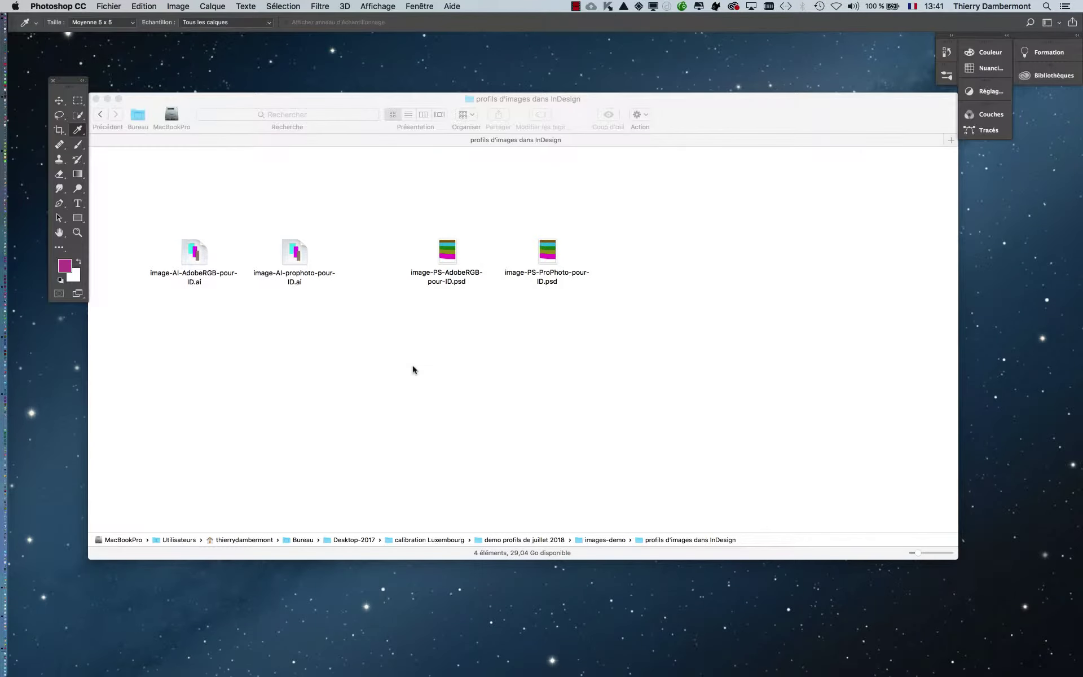
pyautogui.press('super+alt+h')
pyautogui.click(158, 6)
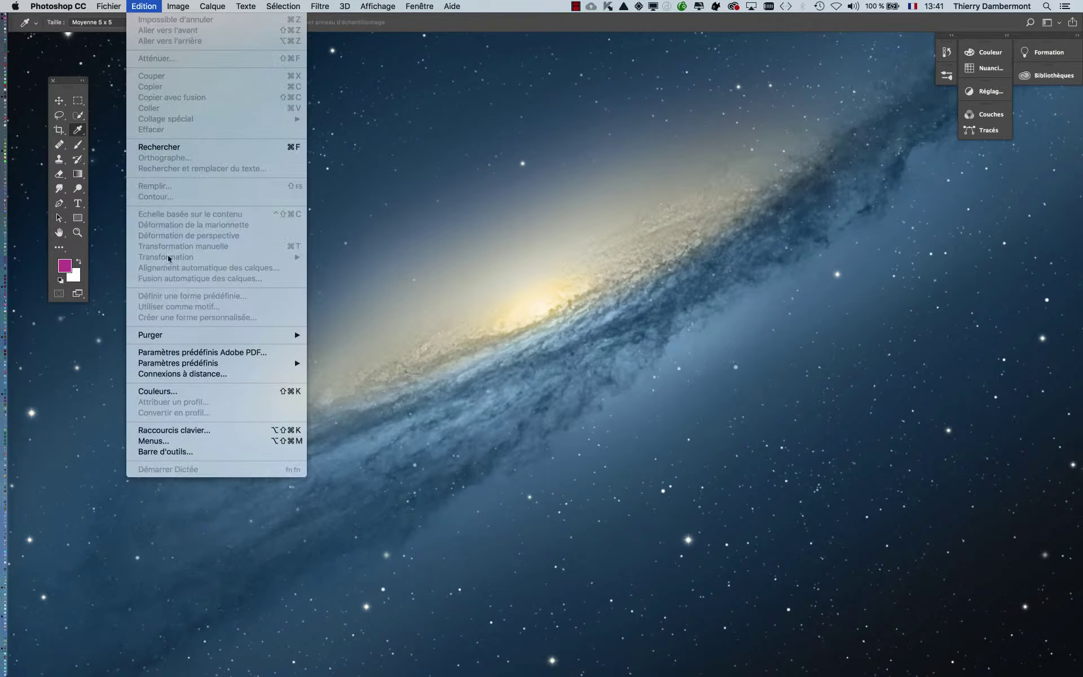
pyautogui.click(197, 390)
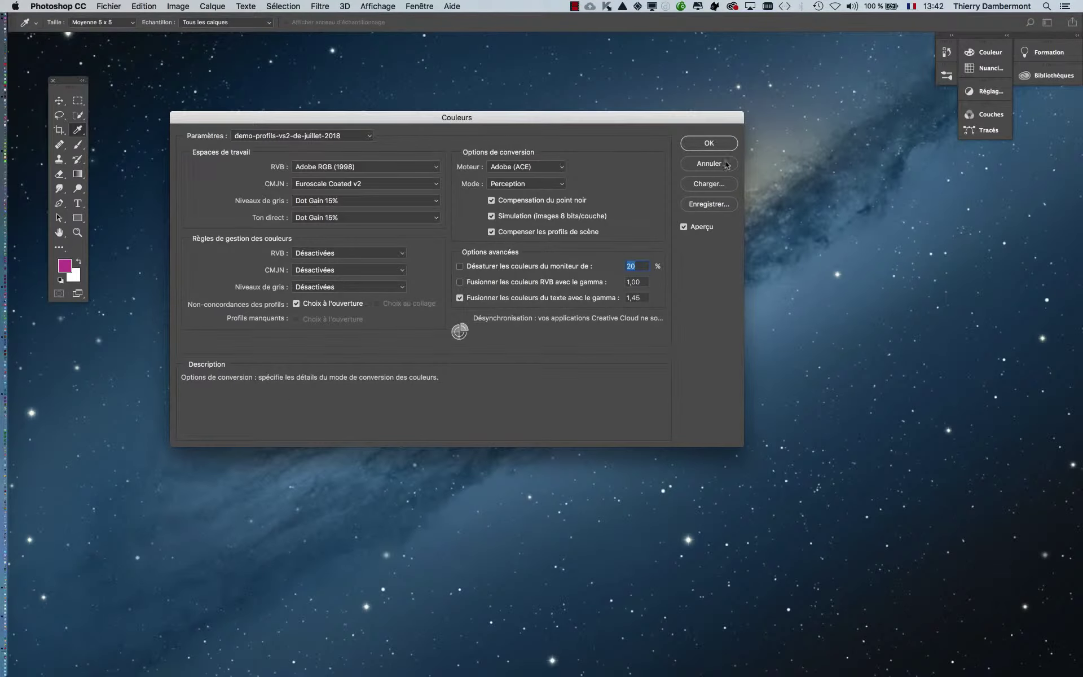
pyautogui.click(727, 164)
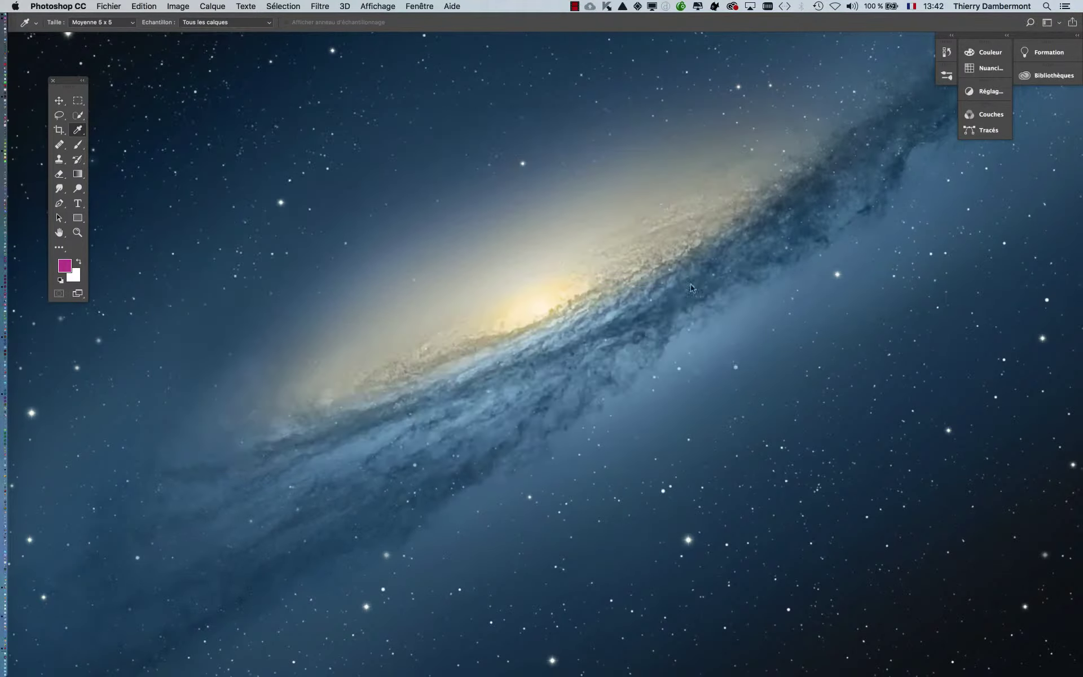
pyautogui.press('super+Tab')
pyautogui.click(511, 336)
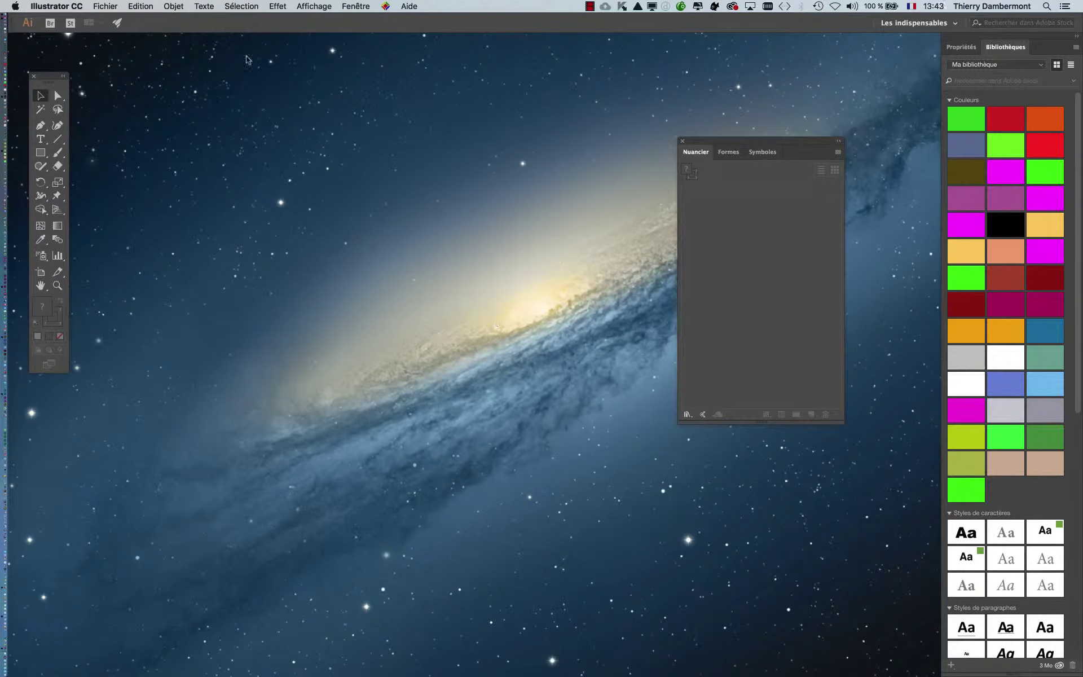
pyautogui.click(140, 6)
pyautogui.click(185, 286)
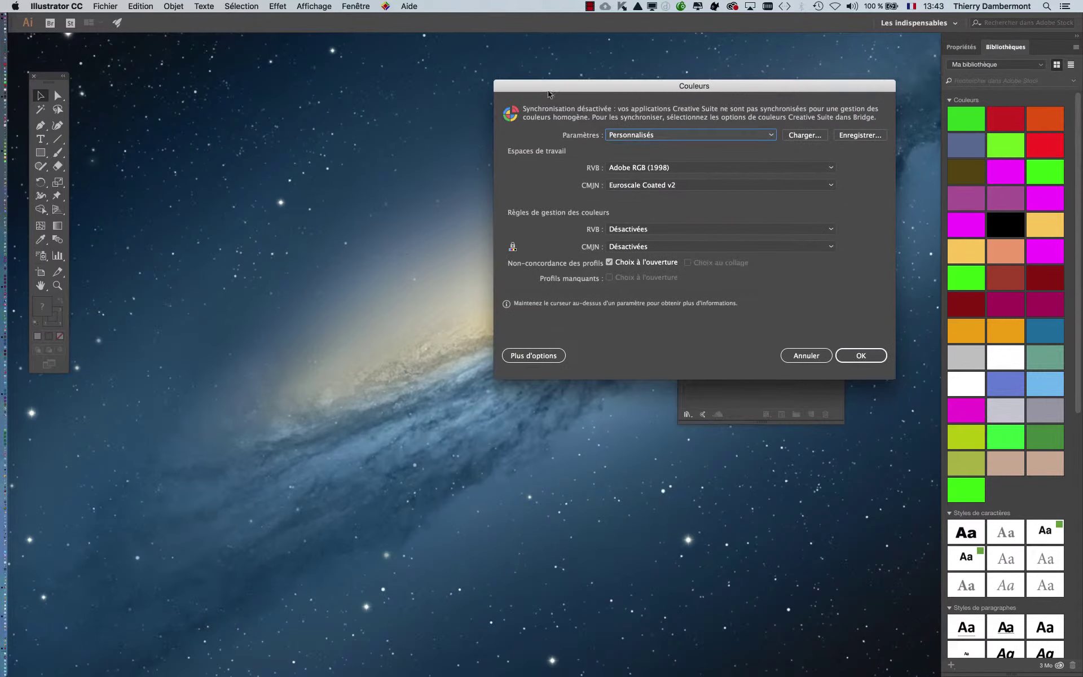
pyautogui.moveTo(679, 176); pyautogui.dragTo(367, 200)
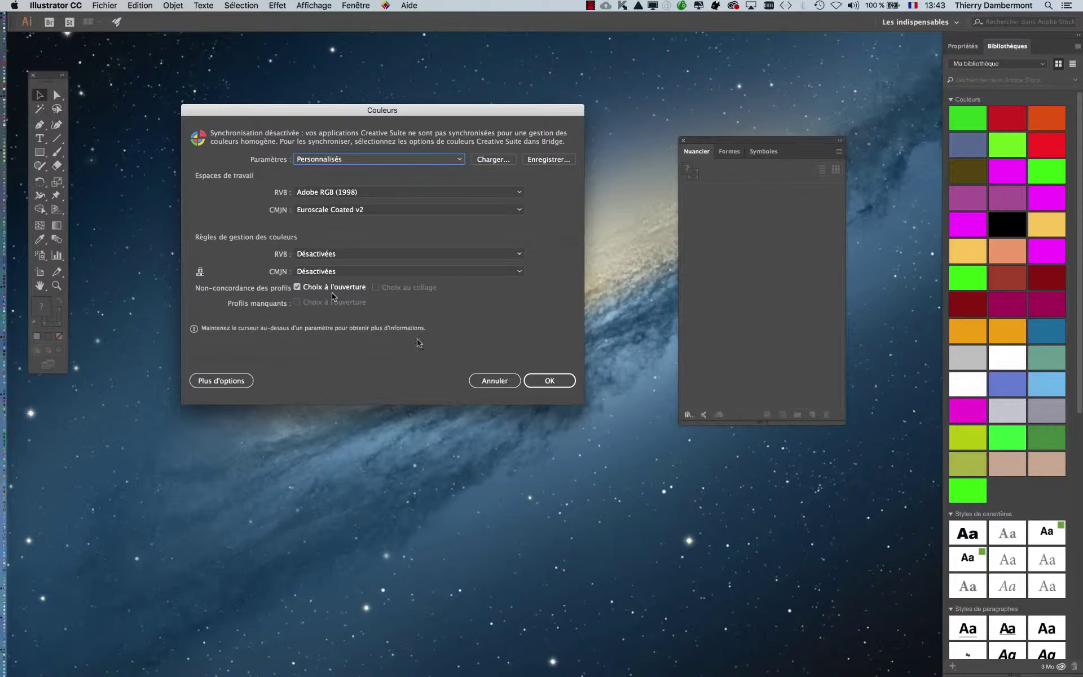
pyautogui.click(542, 381)
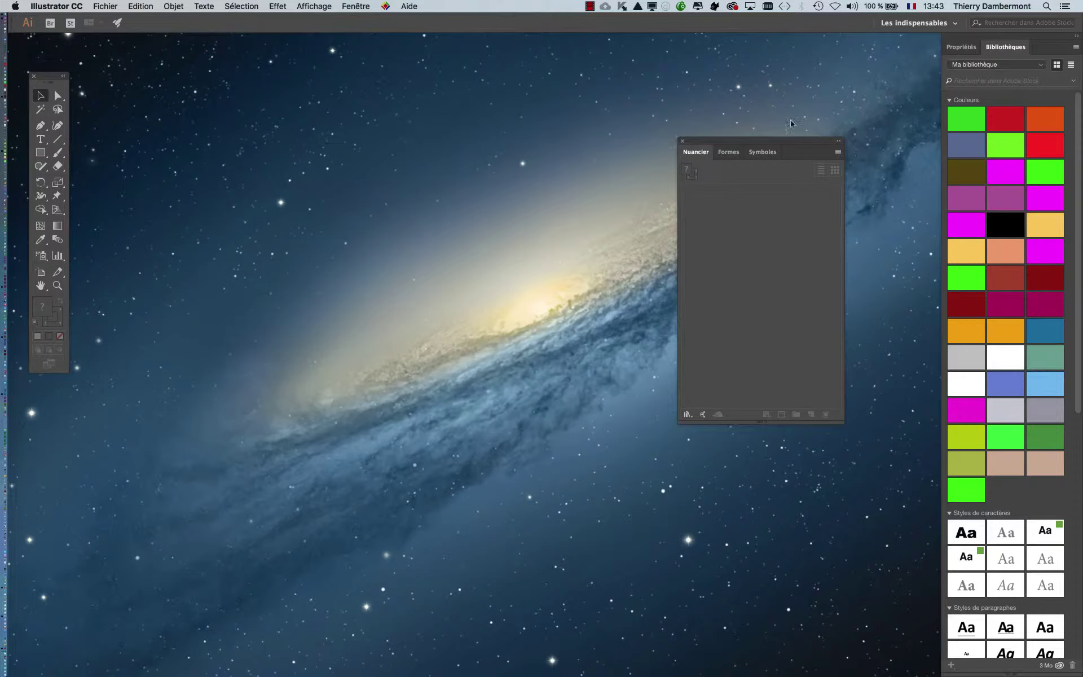
pyautogui.press('super+Tab')
pyautogui.click(489, 357)
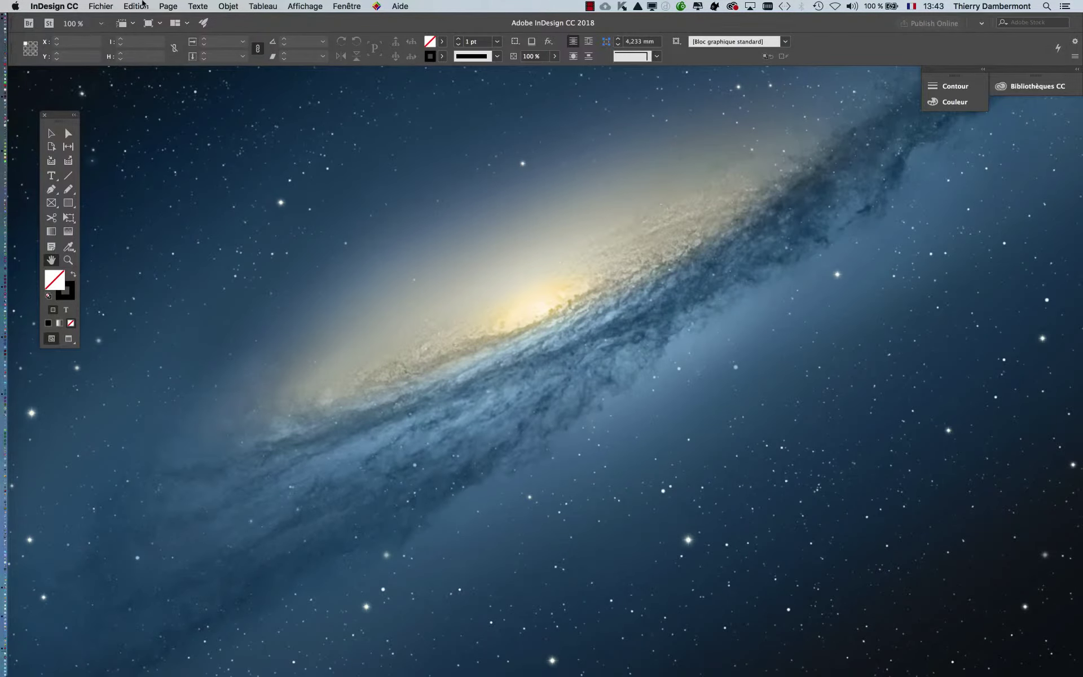
pyautogui.click(136, 6)
pyautogui.click(158, 355)
pyautogui.press('super+Tab')
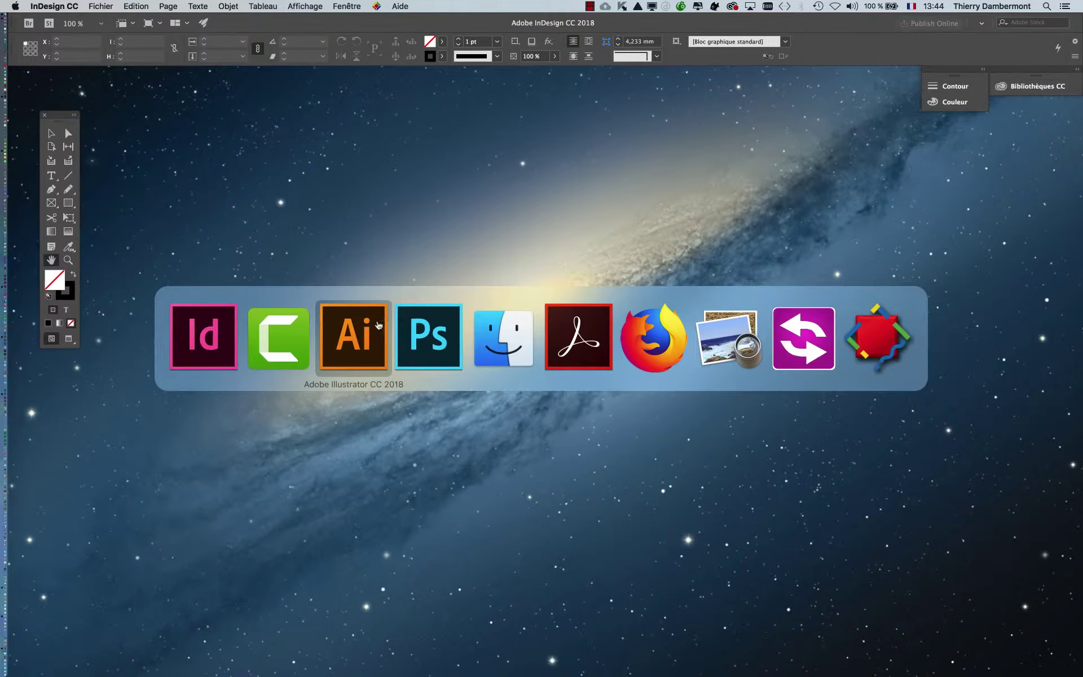
pyautogui.click(225, 338)
pyautogui.click(148, 5)
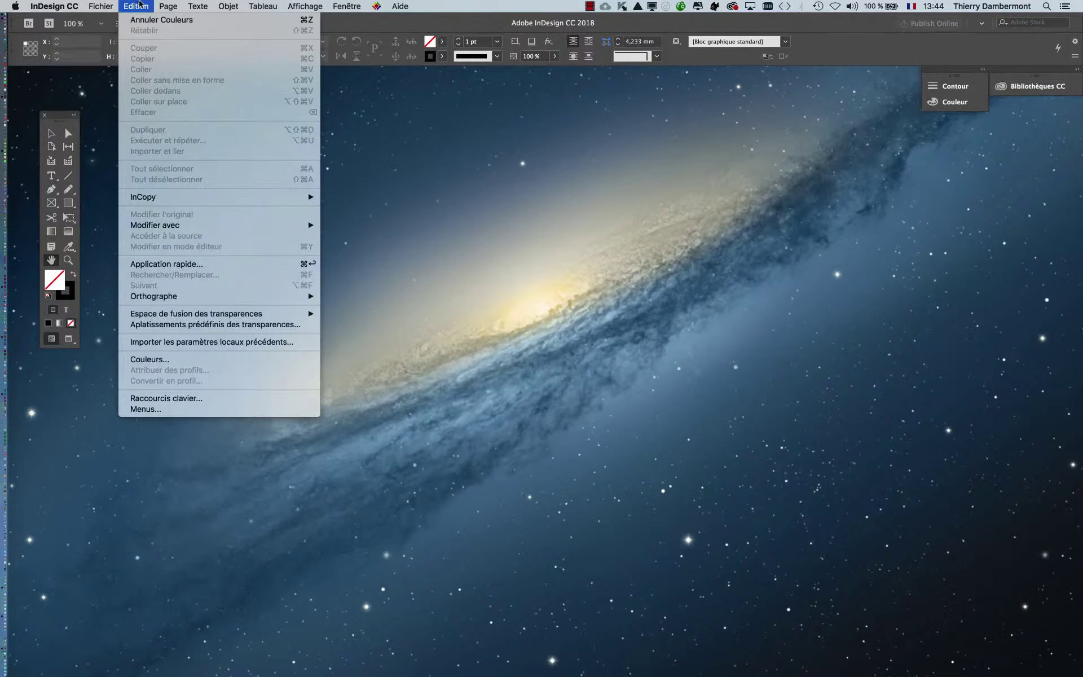
pyautogui.click(203, 359)
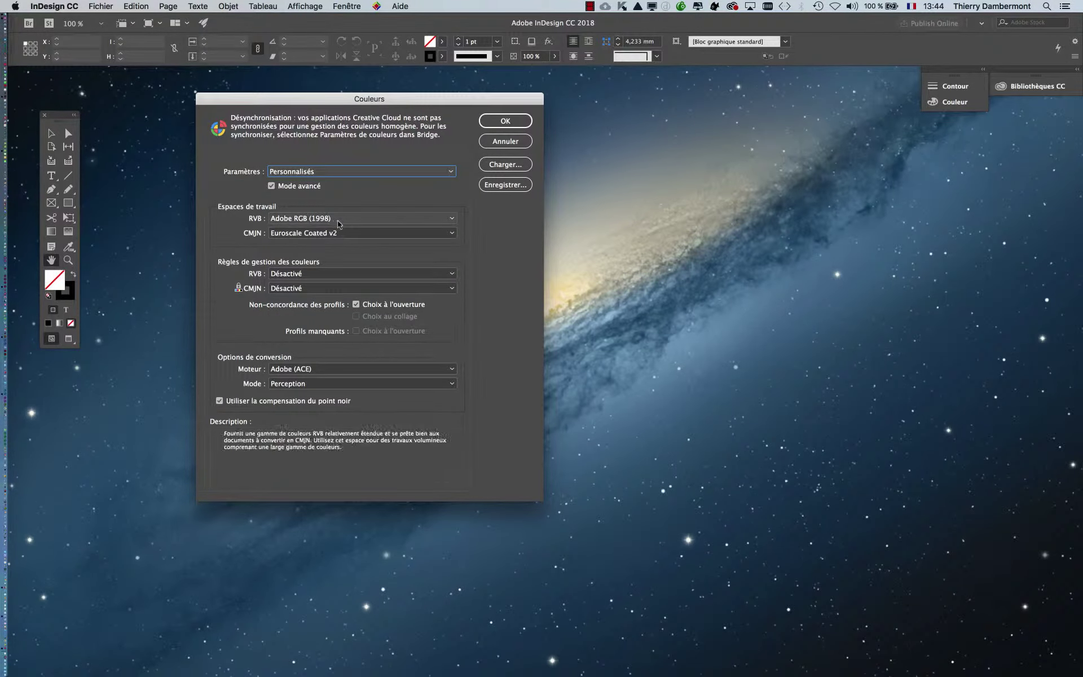
pyautogui.press('alt')
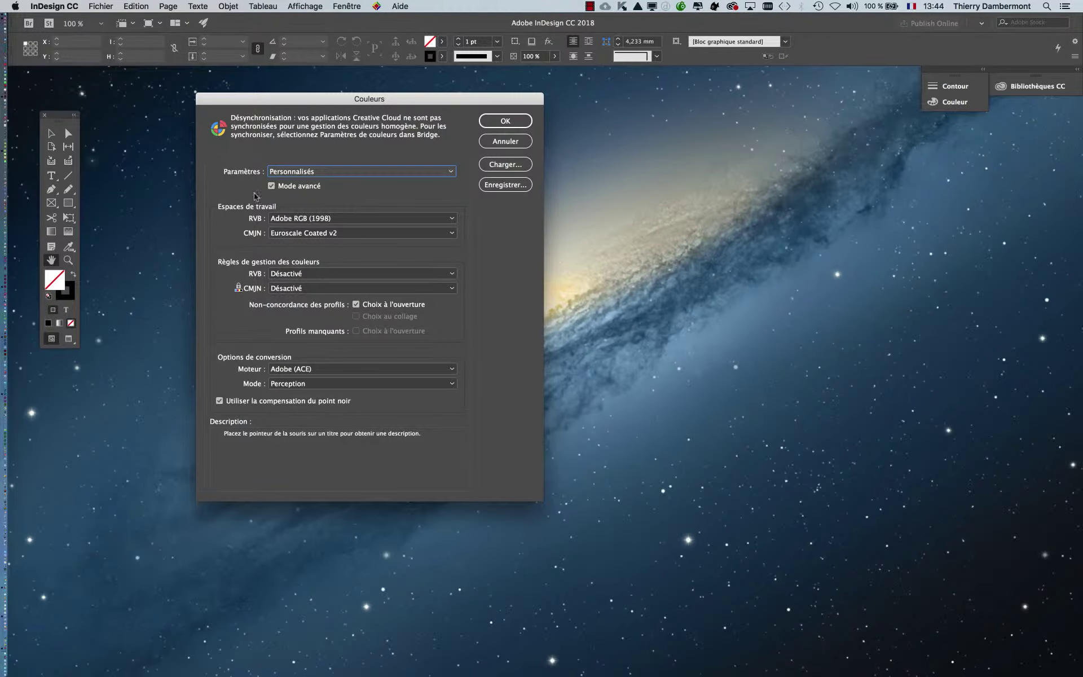
pyautogui.press('alt')
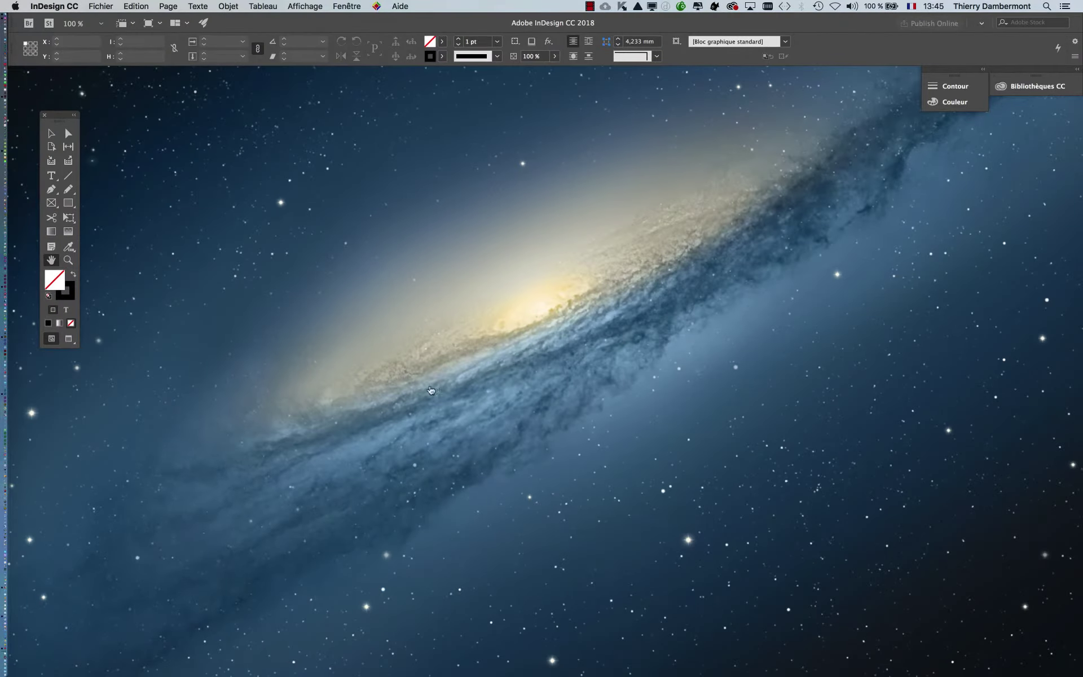
# Step: Back in Finder, select image-PS-AdobeRGB-pour-ID.psd and image-PS-ProPhoto-pour-ID.psd together
pyautogui.press('super+Tab')
pyautogui.press('super+Tab')
pyautogui.press('super+Tab')
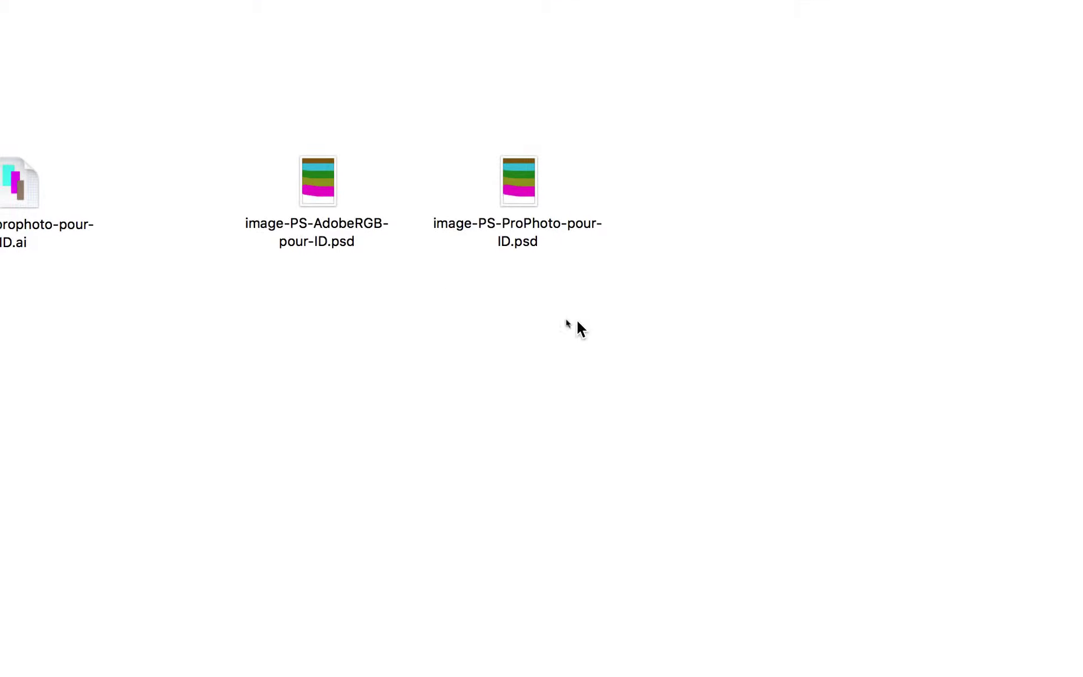
pyautogui.moveTo(578, 327); pyautogui.dragTo(346, 196)
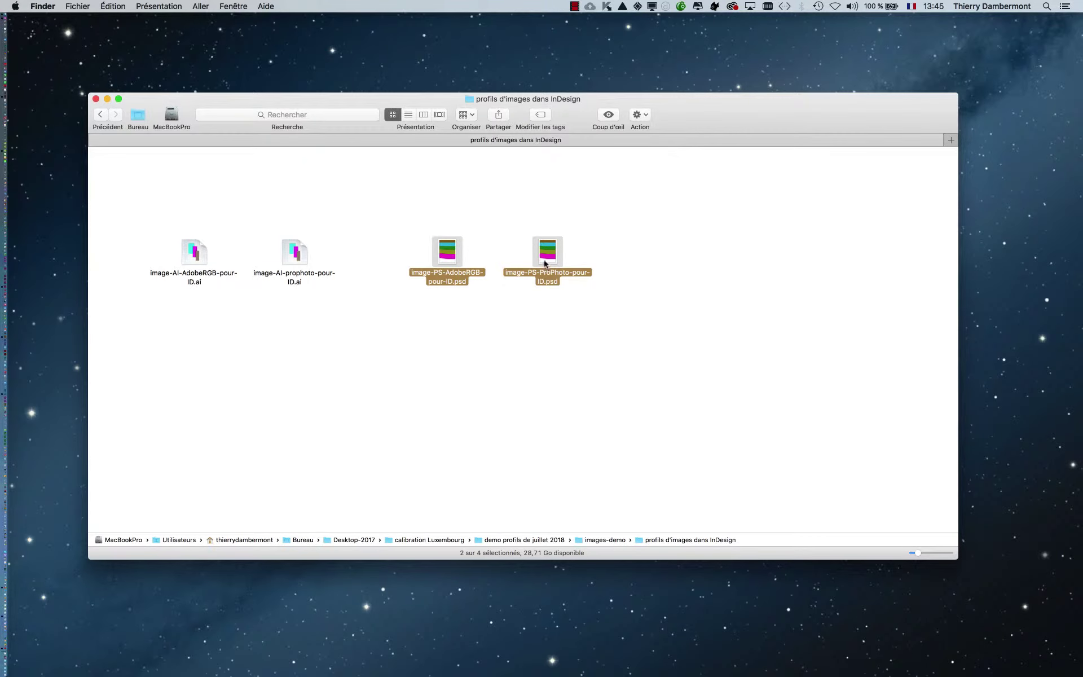
# Step: Open both PSD files, choosing Préférer le profil incorporé for the ProPhoto image's mismatch warning
pyautogui.doubleClick(545, 261)
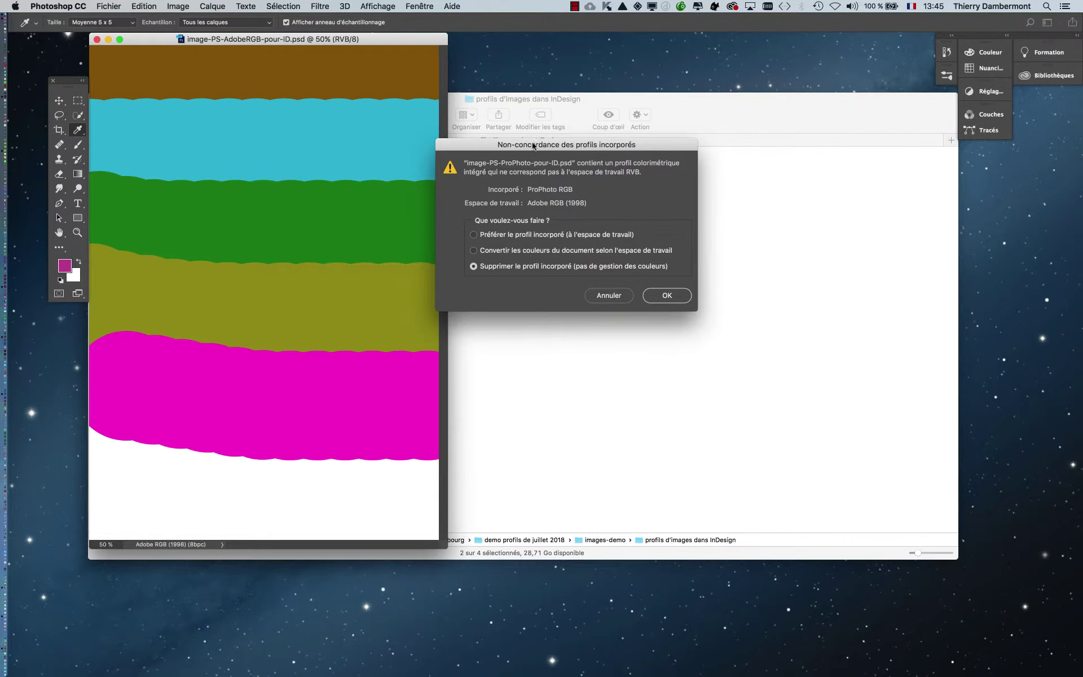
pyautogui.moveTo(535, 146); pyautogui.dragTo(761, 204)
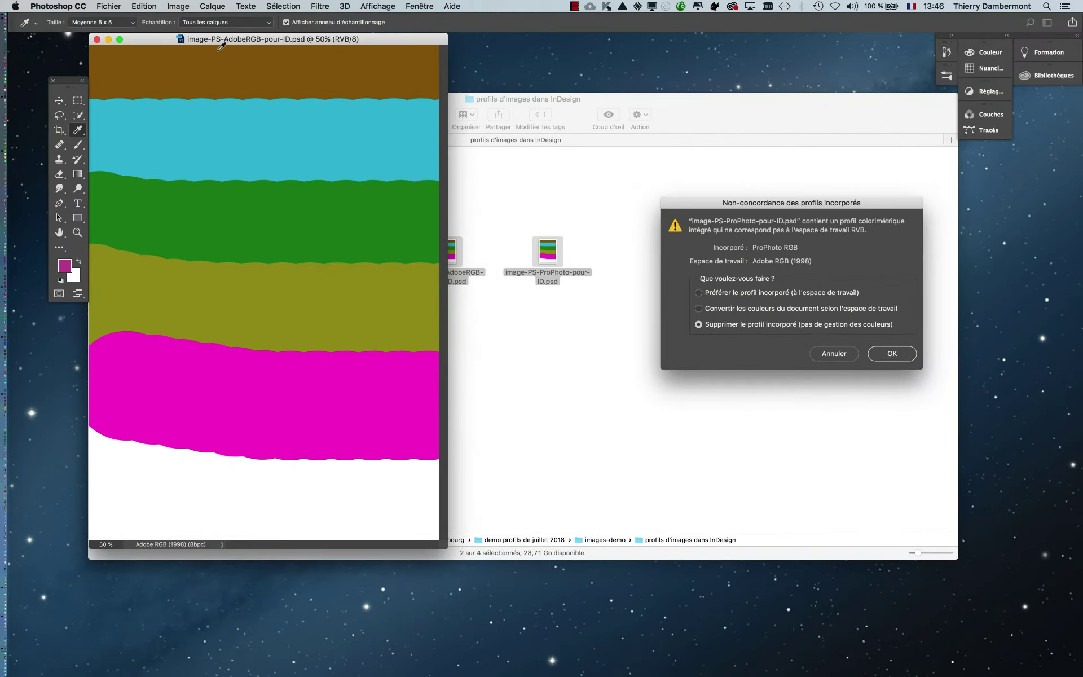
pyautogui.moveTo(744, 206); pyautogui.dragTo(605, 195)
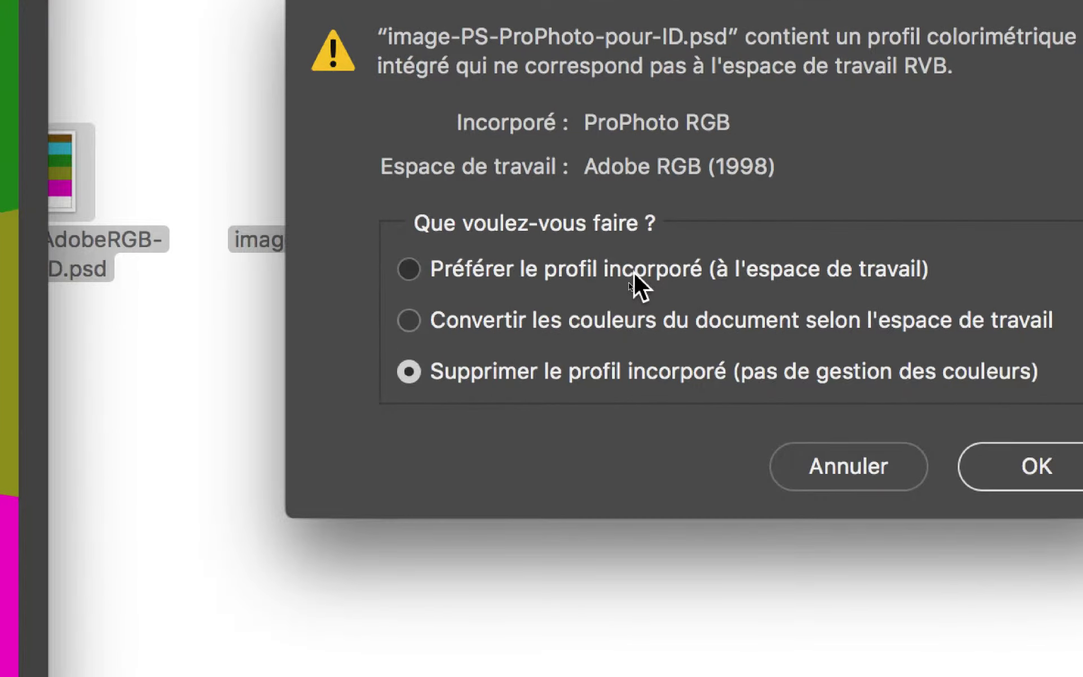
pyautogui.click(611, 272)
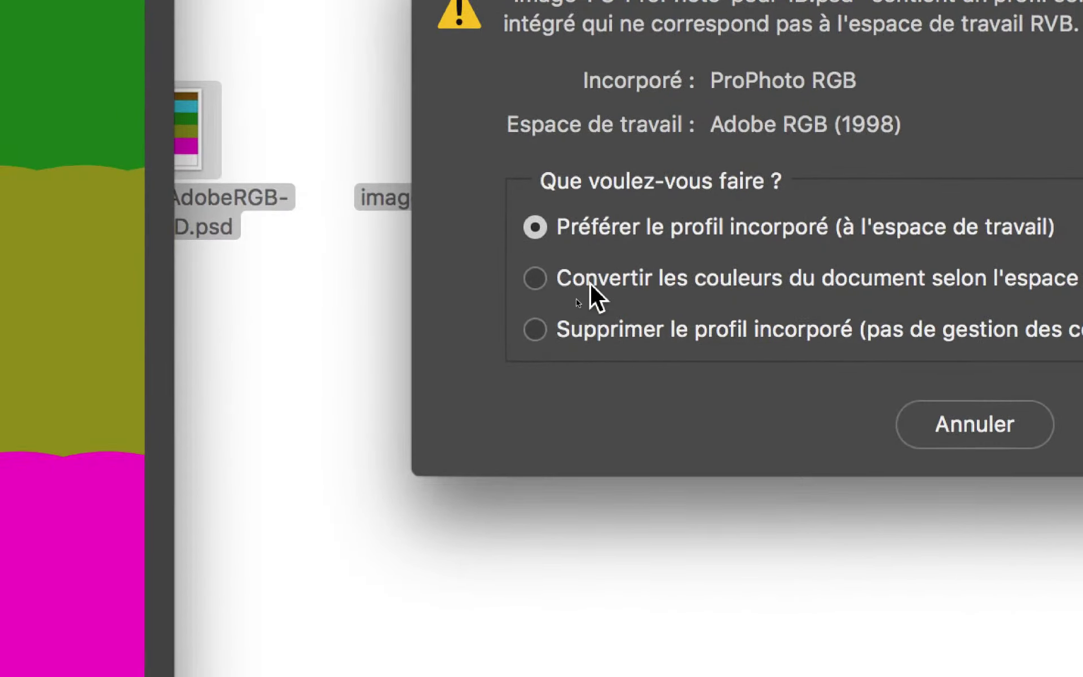
pyautogui.click(587, 301)
pyautogui.click(588, 253)
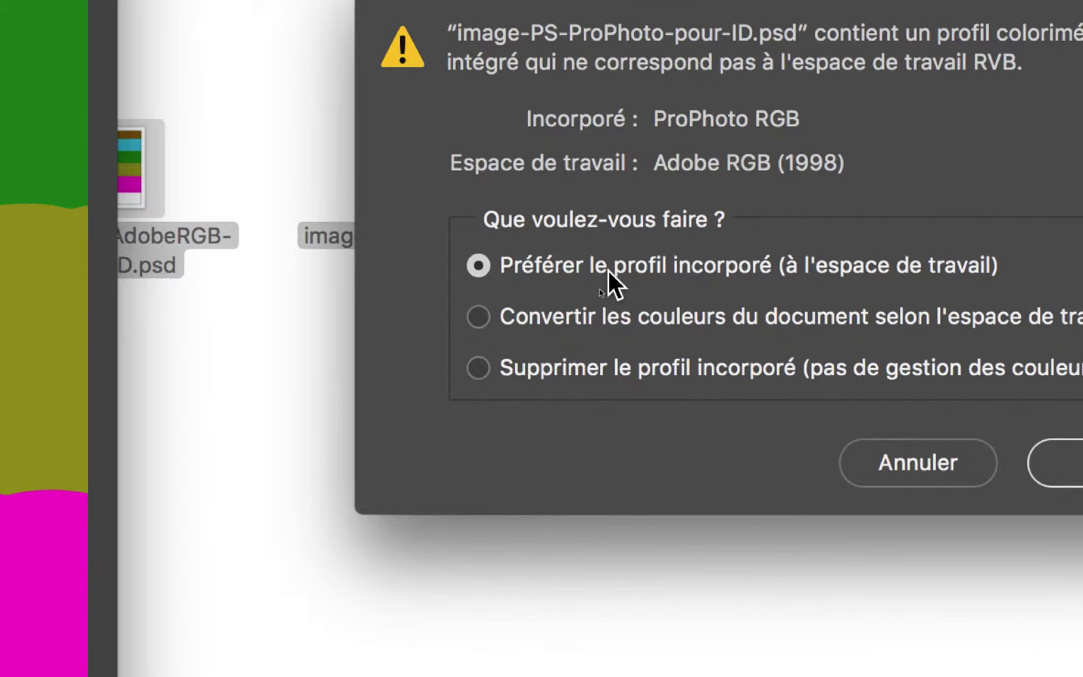
pyautogui.click(608, 283)
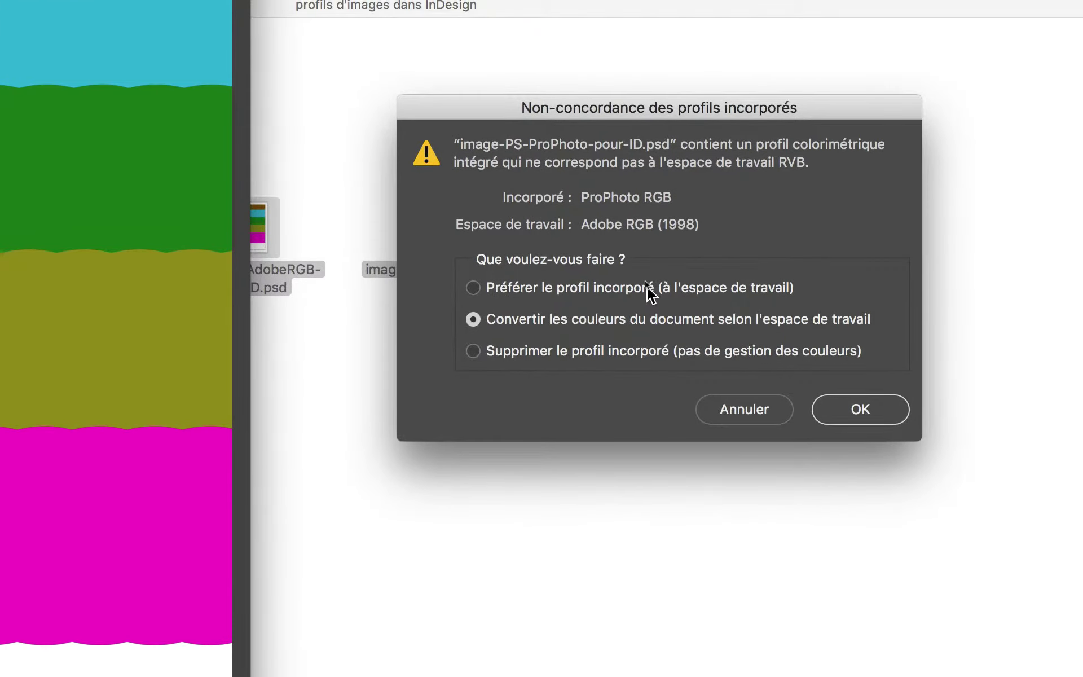
pyautogui.click(632, 274)
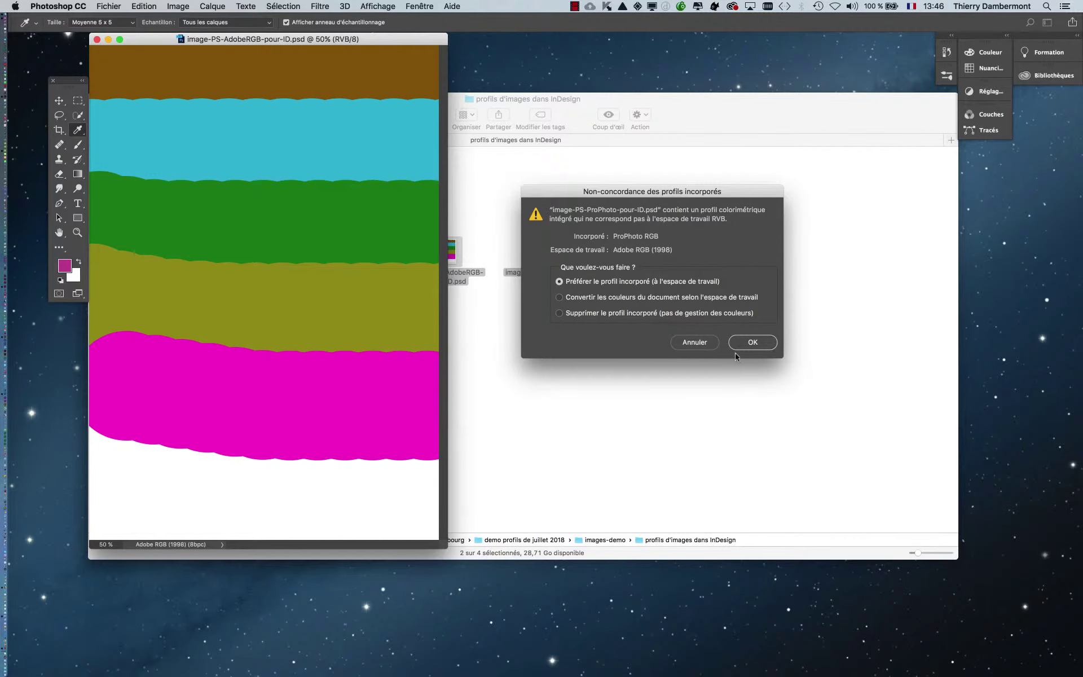
pyautogui.click(744, 349)
# Step: Float the ProPhoto image in its own window and place the Informations panel between both images
pyautogui.moveTo(296, 56)
pyautogui.mouseDown()
pyautogui.moveTo(582, 65)
pyautogui.moveTo(546, 50)
pyautogui.mouseUp()
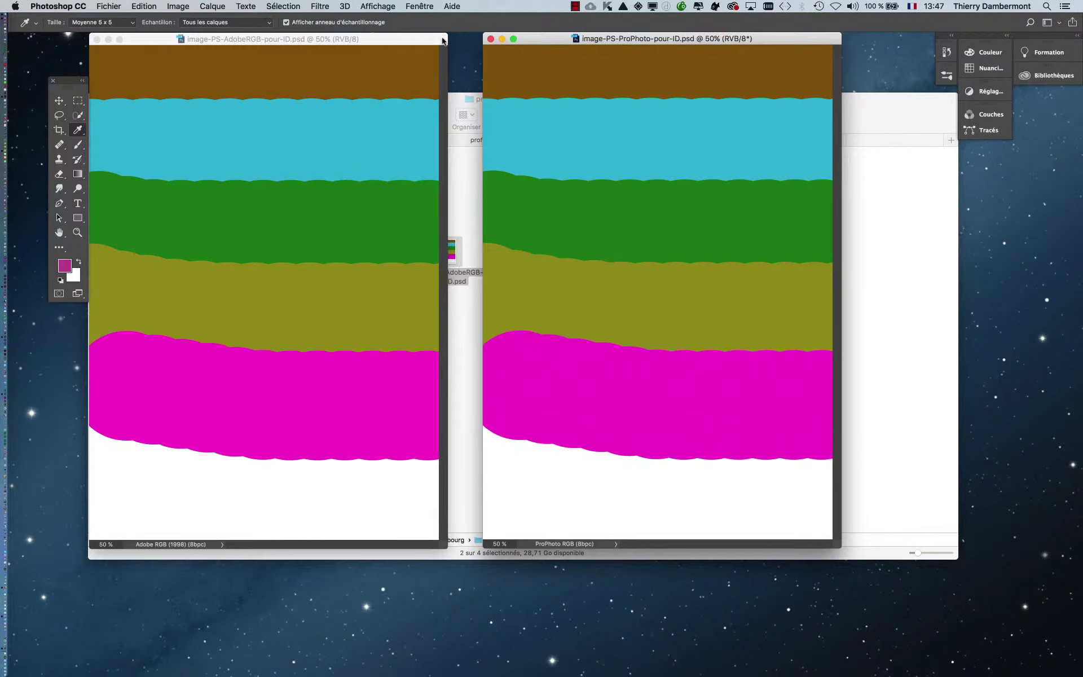
pyautogui.click(419, 6)
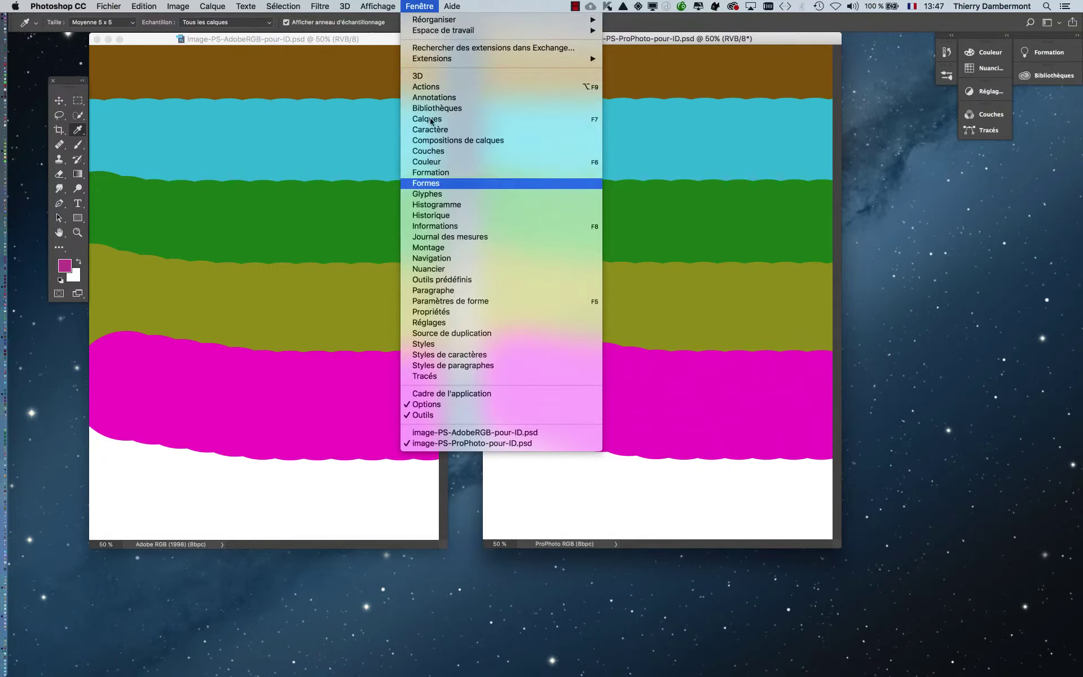
pyautogui.click(443, 226)
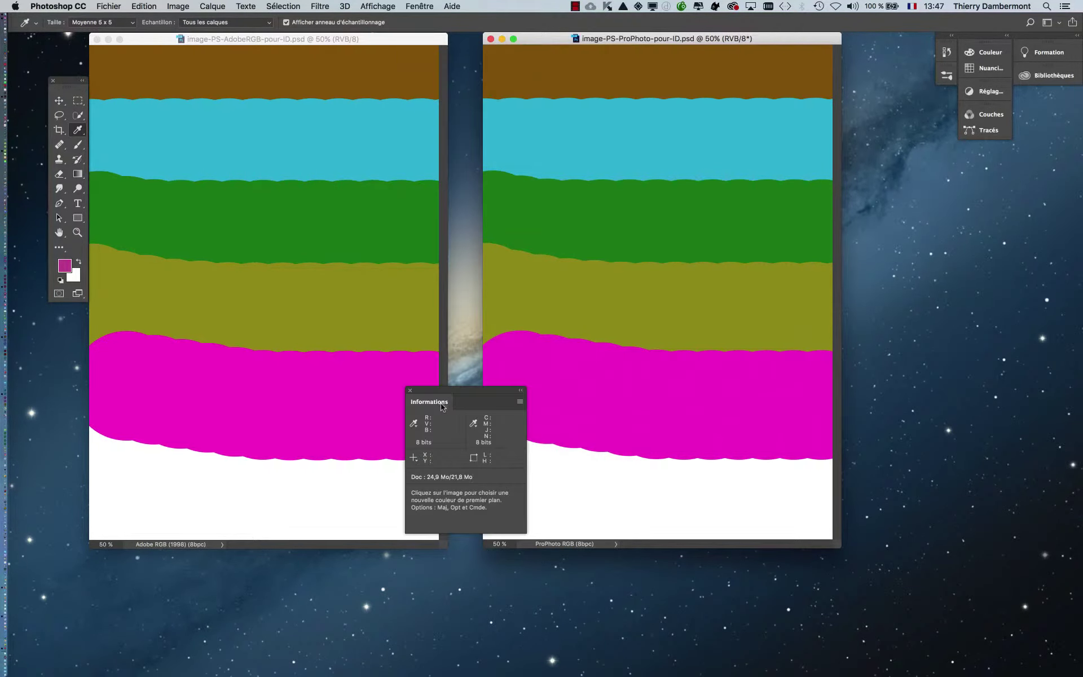
pyautogui.moveTo(456, 391)
pyautogui.mouseDown()
pyautogui.moveTo(460, 172)
pyautogui.moveTo(446, 131)
pyautogui.mouseUp()
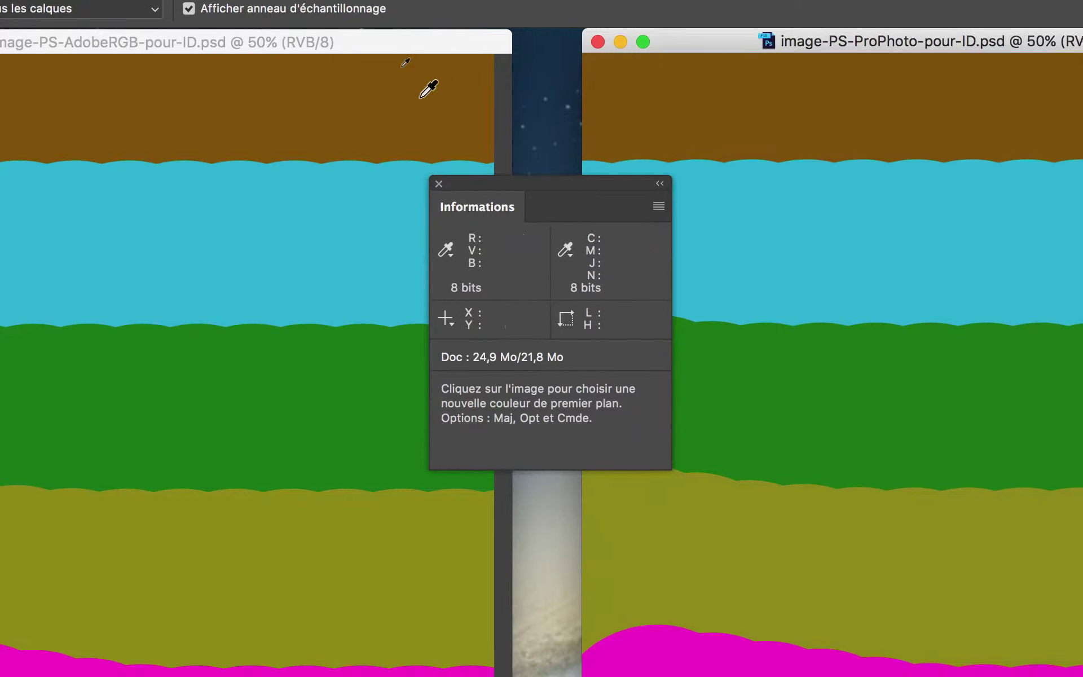
# Step: Sample the brown, olive, green, cyan and magenta bands to compare their RGB/CMYK values
pyautogui.click(510, 92)
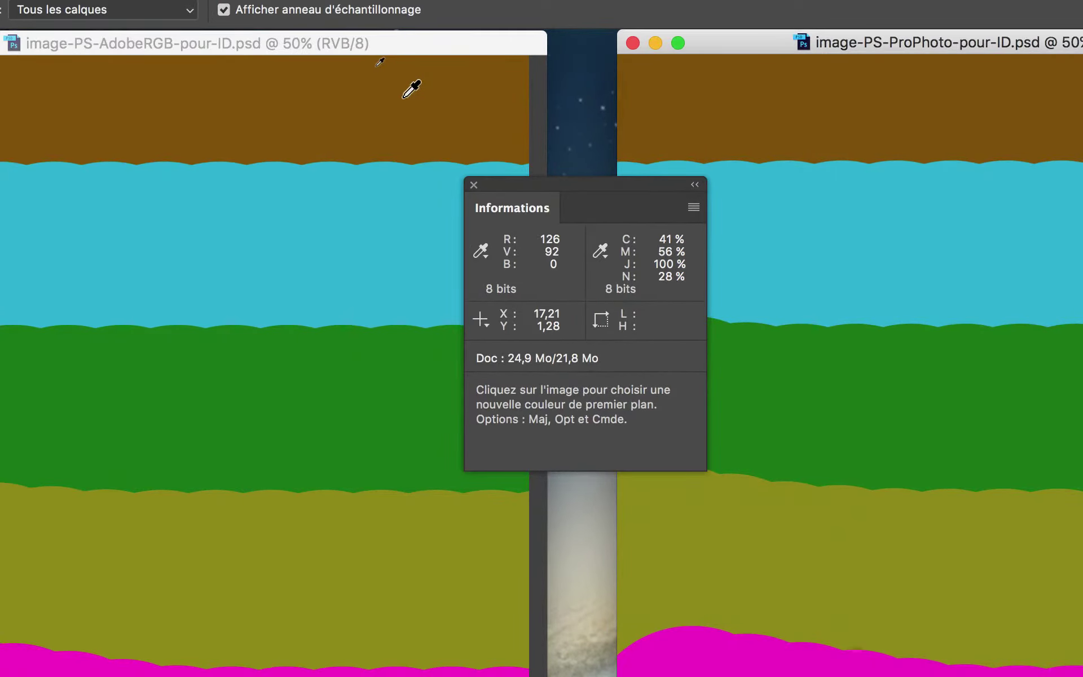
pyautogui.click(537, 89)
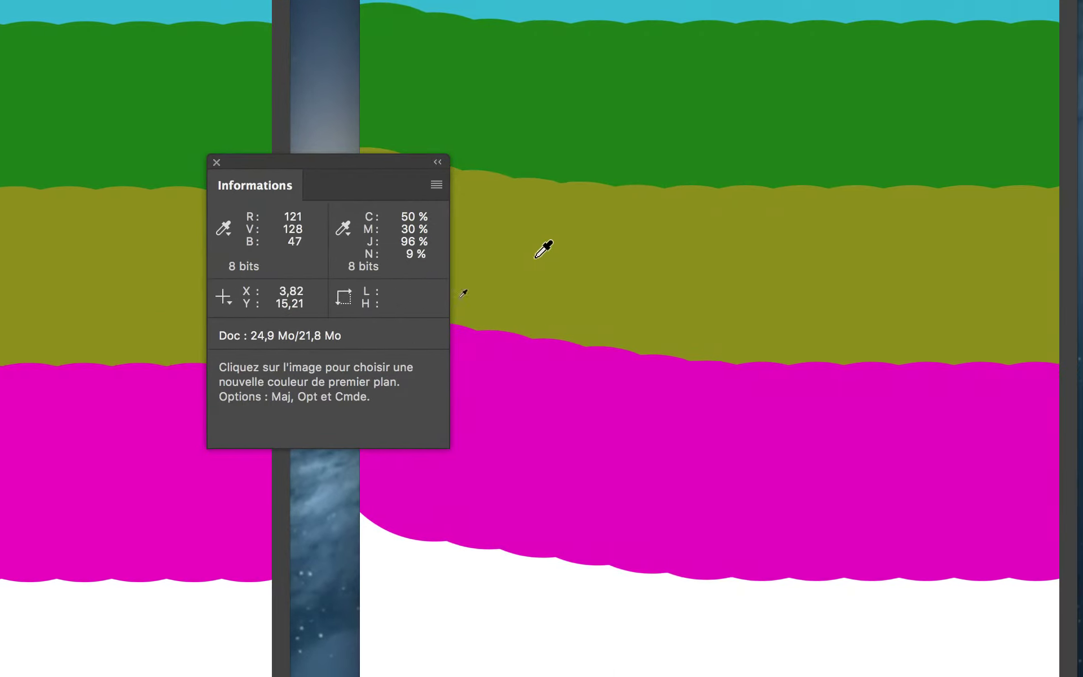
pyautogui.click(549, 258)
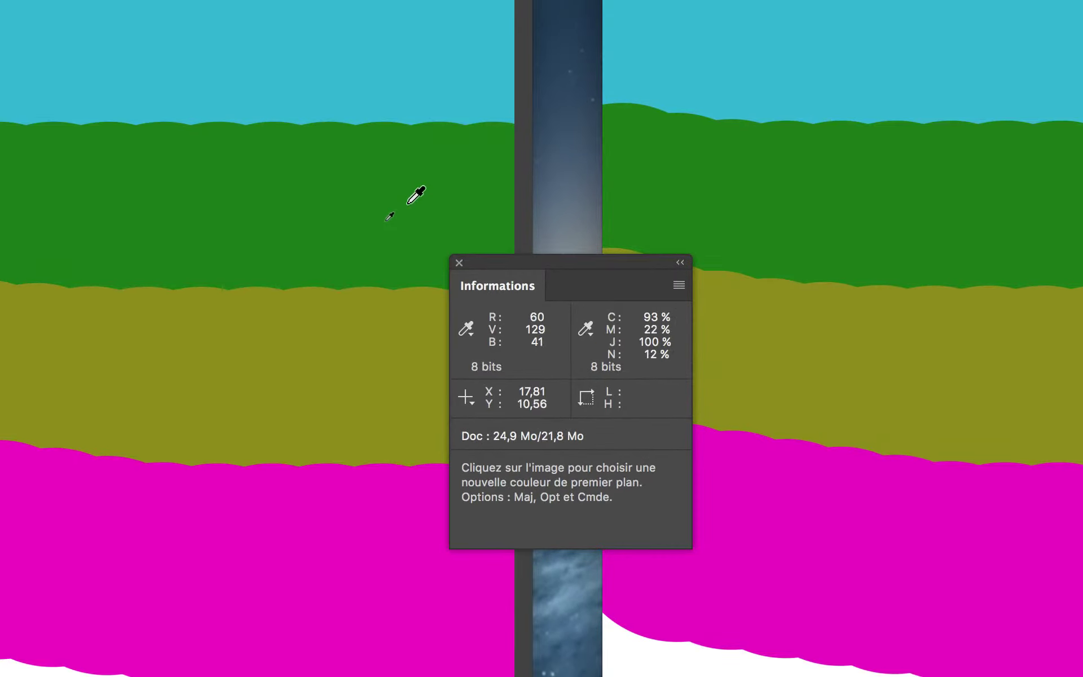
pyautogui.click(556, 194)
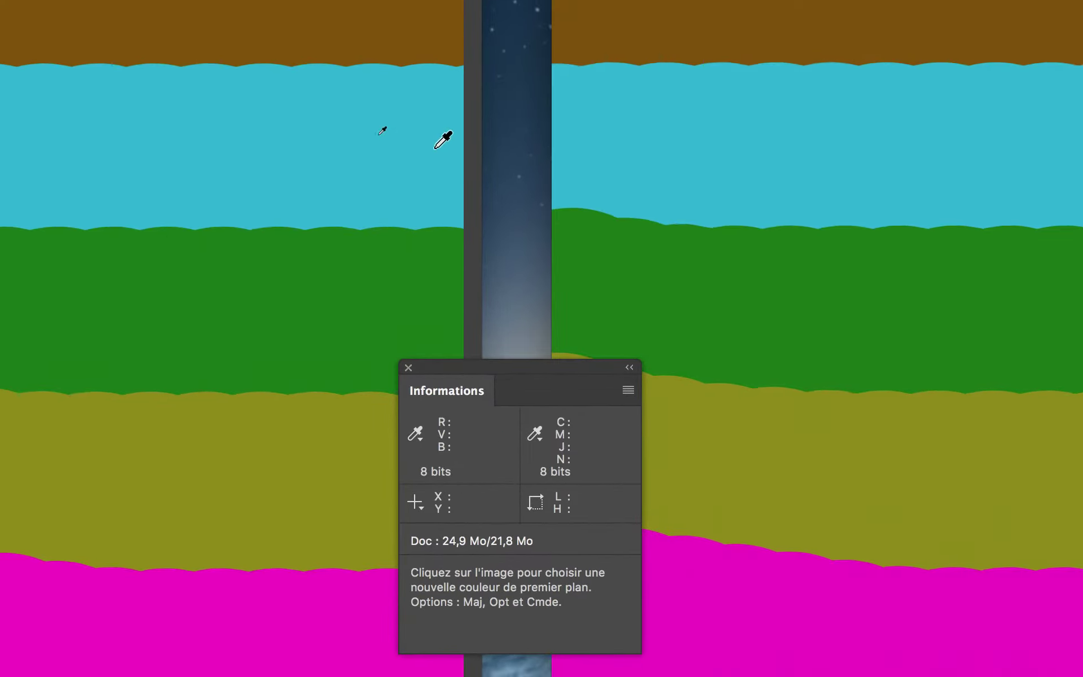
pyautogui.click(529, 147)
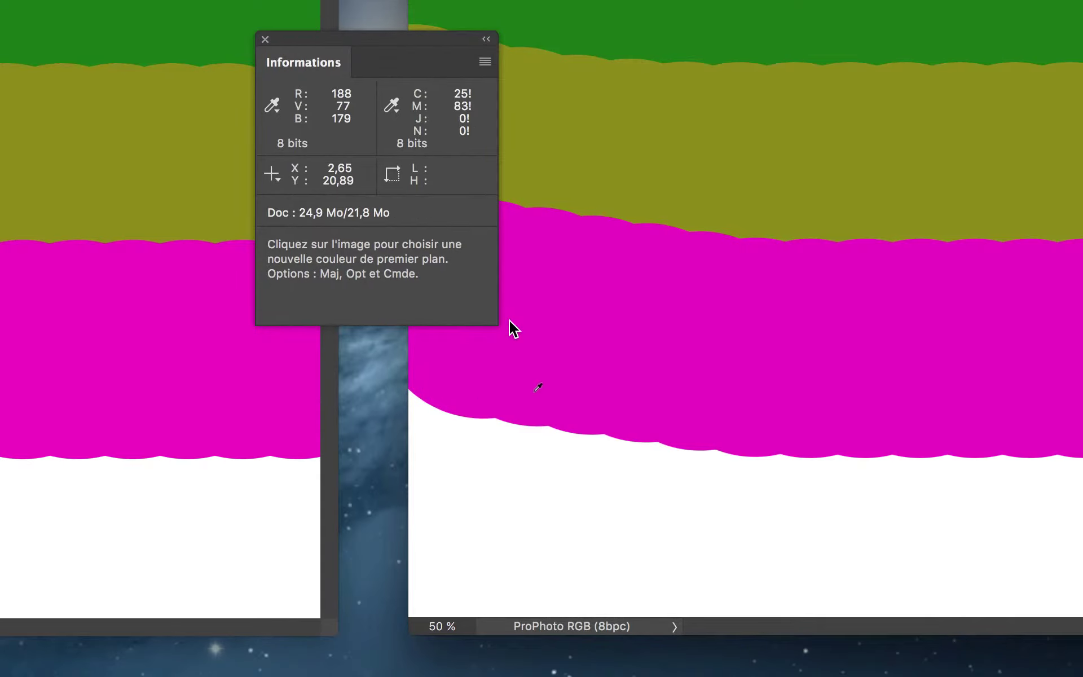
pyautogui.click(571, 326)
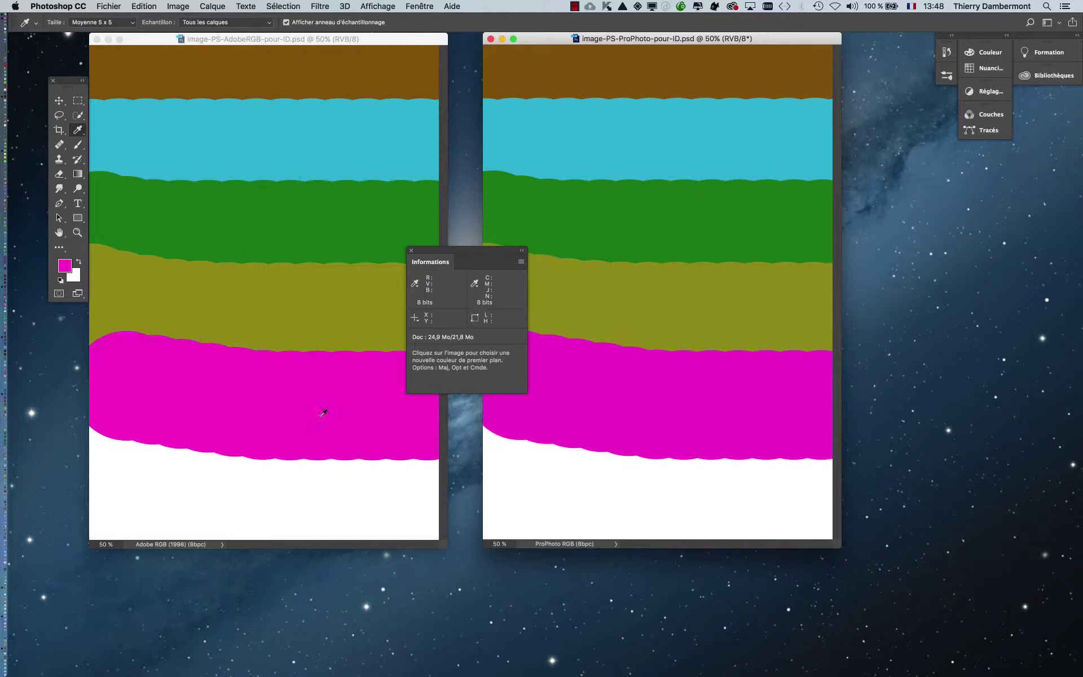
pyautogui.click(16, 7)
pyautogui.click(16, 6)
pyautogui.click(651, 6)
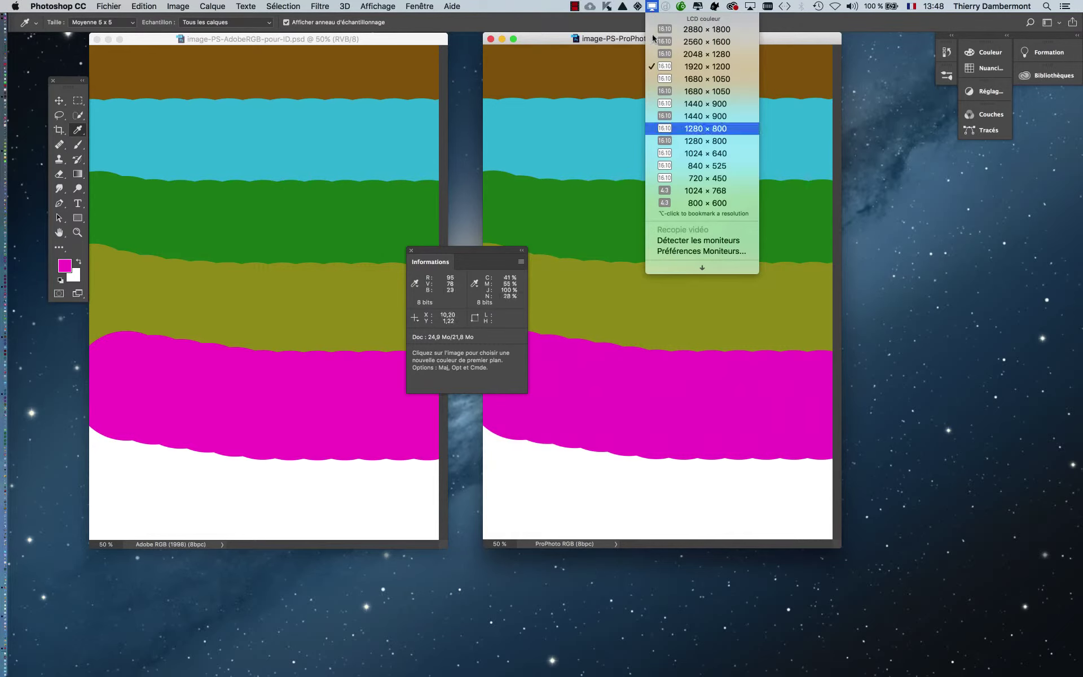
pyautogui.click(684, 249)
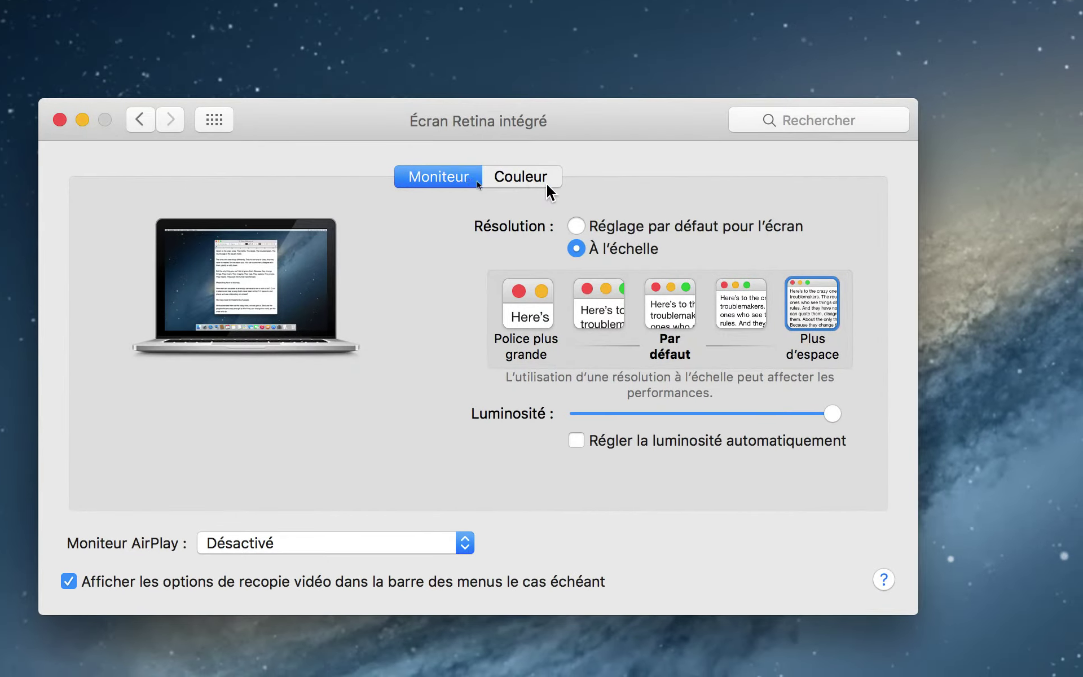
# Step: Show the Retina display's Couleur profiles and hold Option to reveal Détecter les moniteurs
pyautogui.click(675, 222)
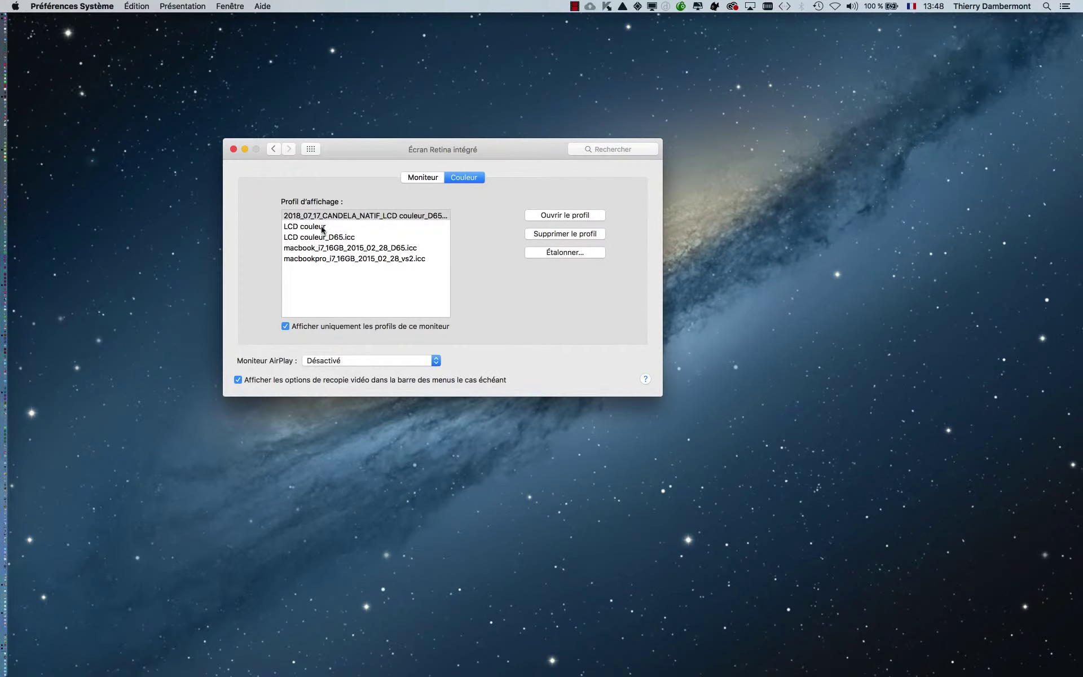
pyautogui.press('alt')
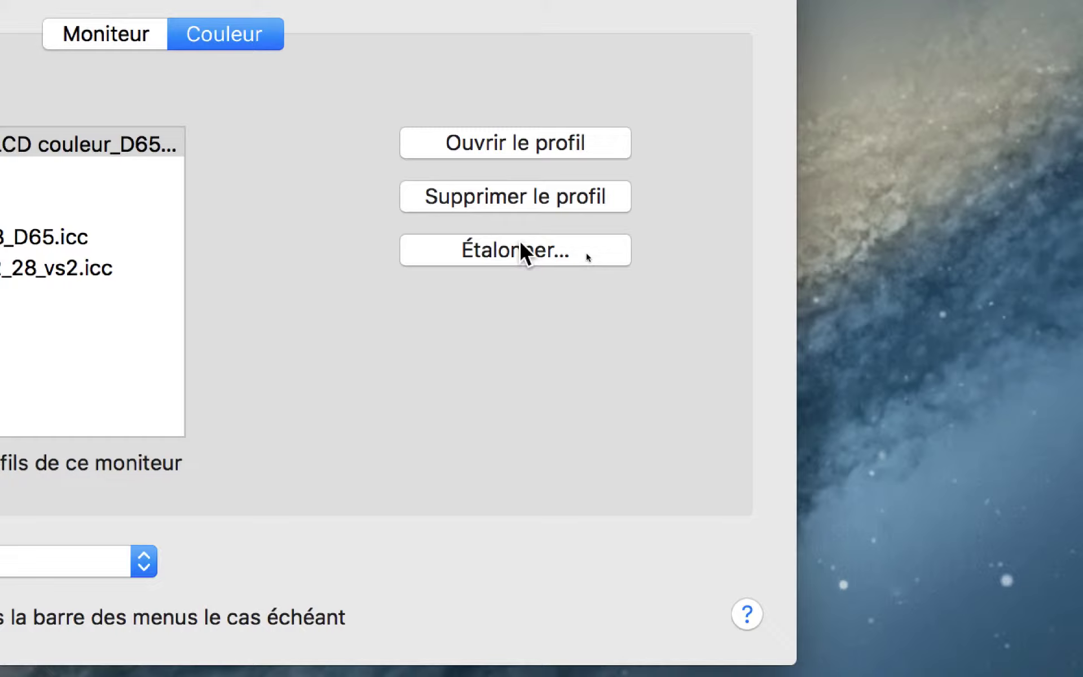
# Step: Briefly open the Étalonner… calibration assistant, then close it and System Preferences
pyautogui.click(525, 252)
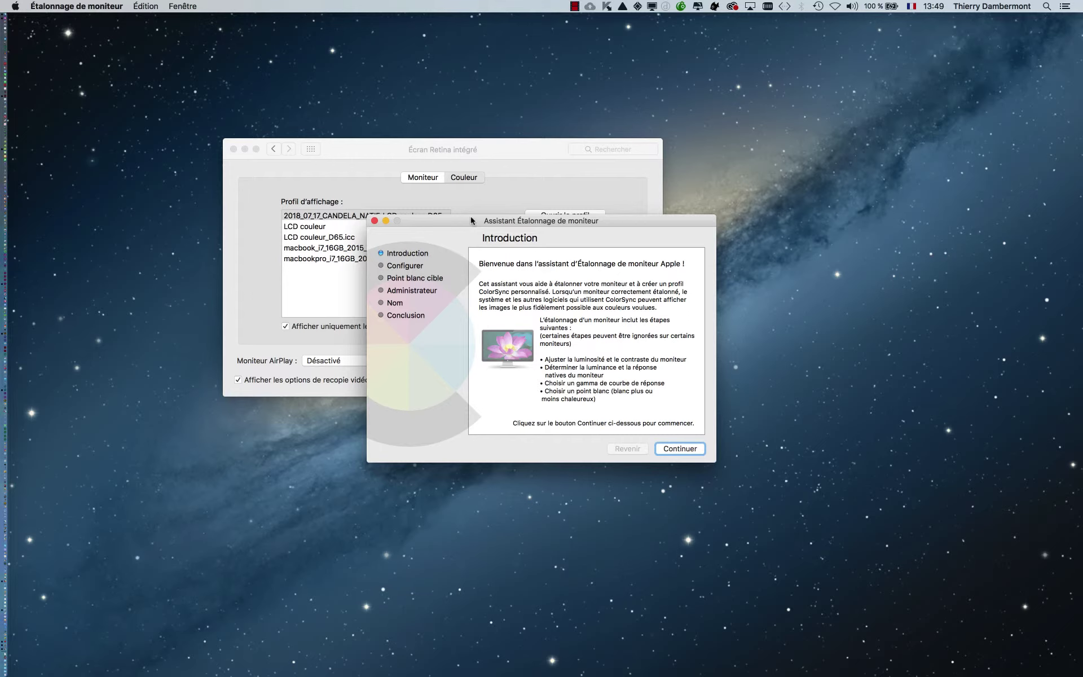
pyautogui.moveTo(472, 220); pyautogui.dragTo(705, 293)
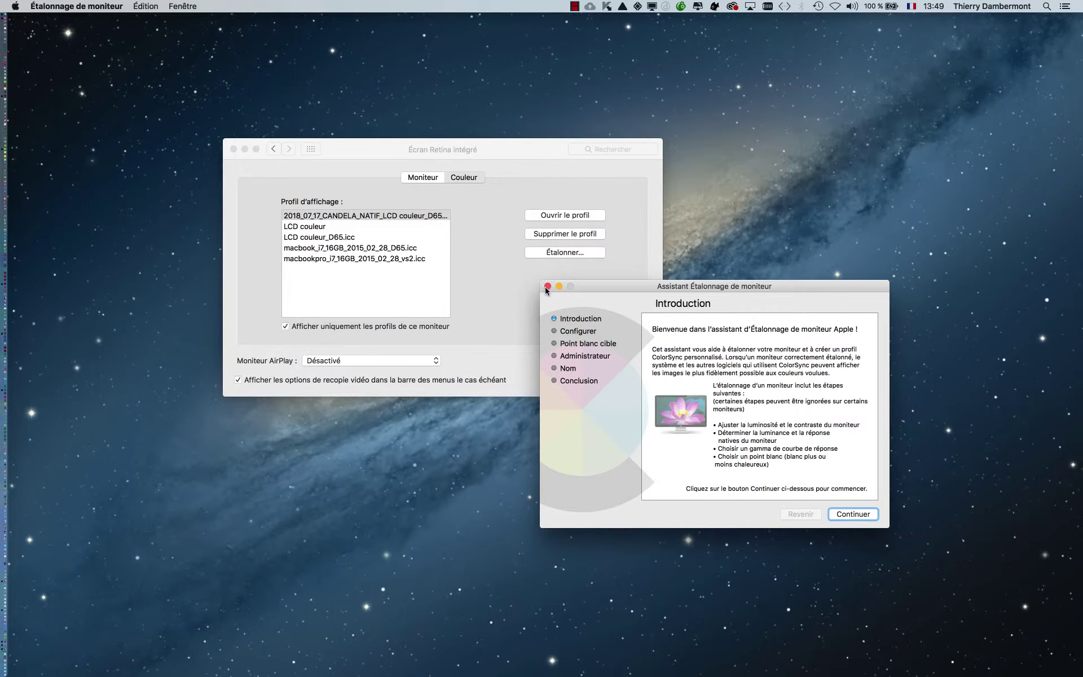
pyautogui.click(547, 286)
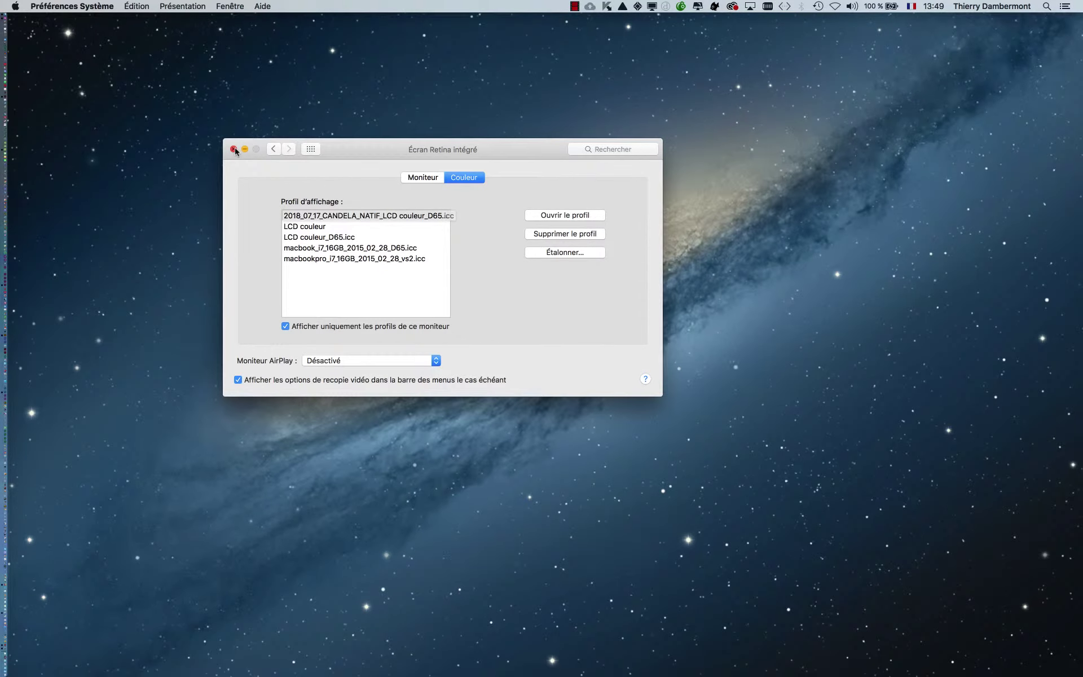
pyautogui.click(234, 149)
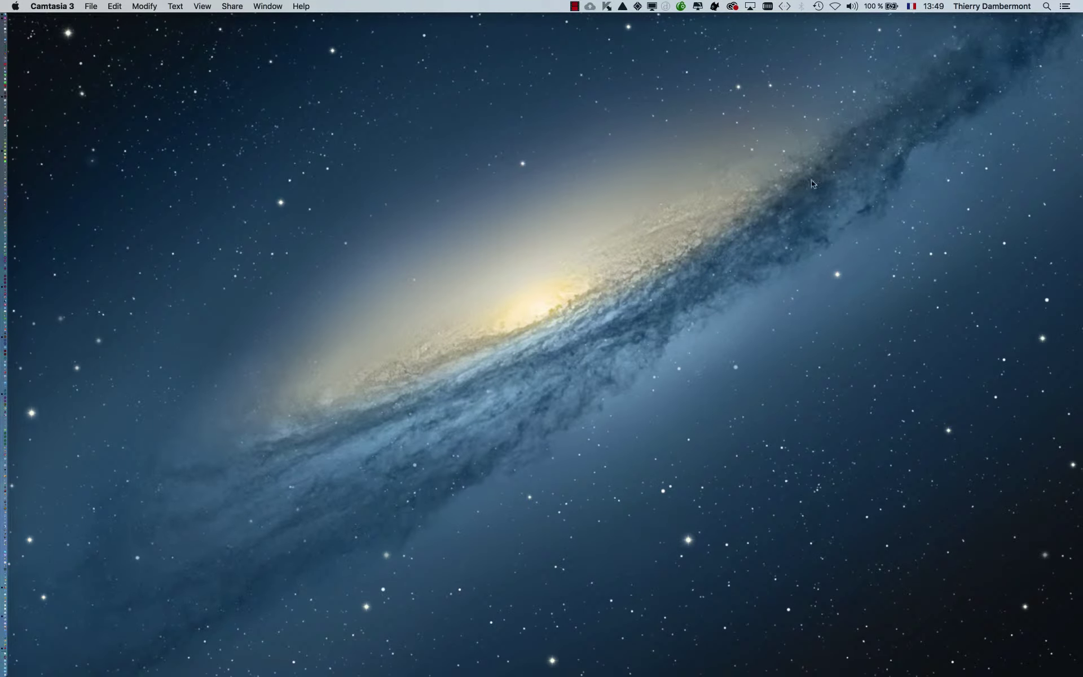
# Step: In Finder, drag image-AI-AdobeRGB-pour-ID.ai and image-AI-prophoto-pour-ID.ai onto Illustrator to open them
pyautogui.press('super+Tab')
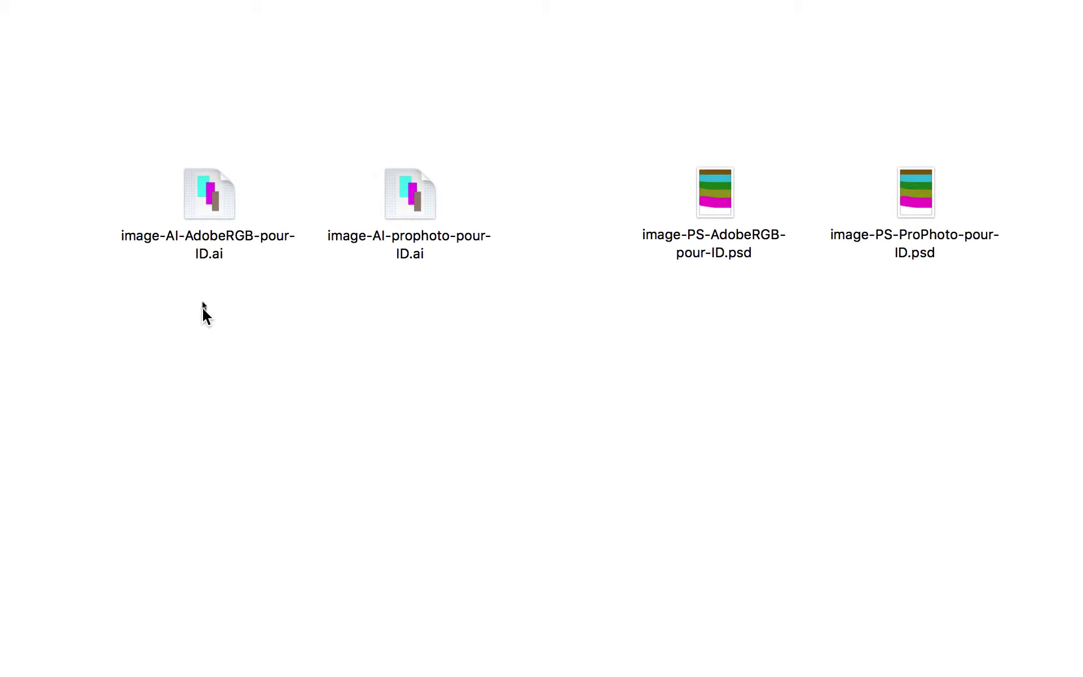
pyautogui.moveTo(202, 307); pyautogui.dragTo(367, 231)
pyautogui.moveTo(215, 203); pyautogui.dragTo(262, 374)
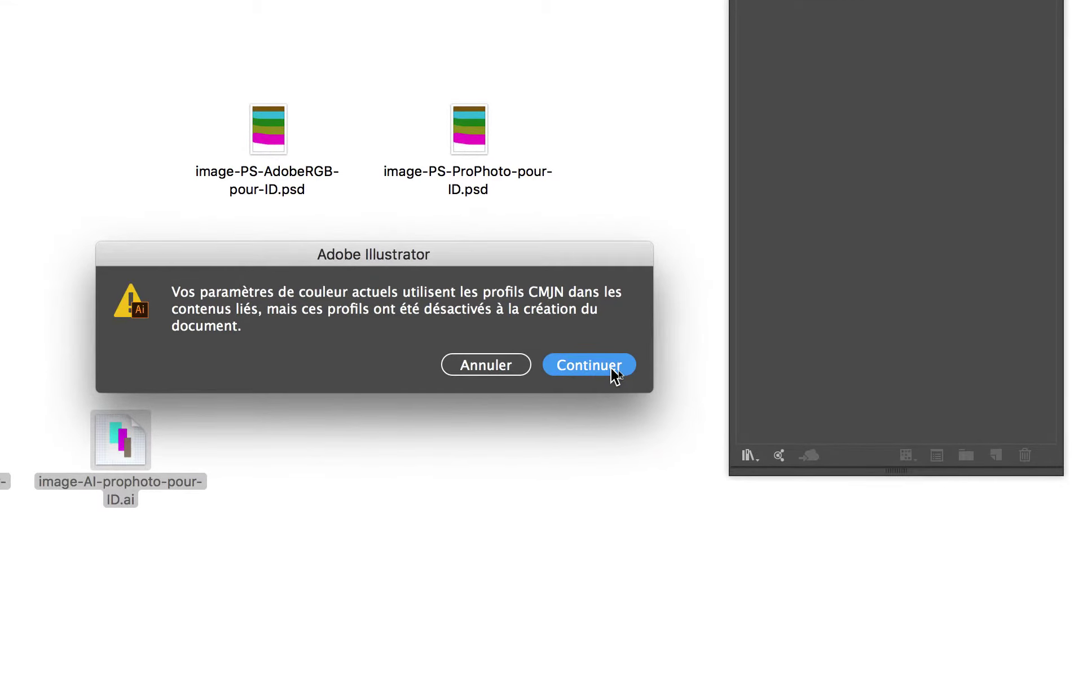
# Step: Dismiss both CMJN warnings and open the prophoto file with Préférer le profil incorporé
pyautogui.click(616, 372)
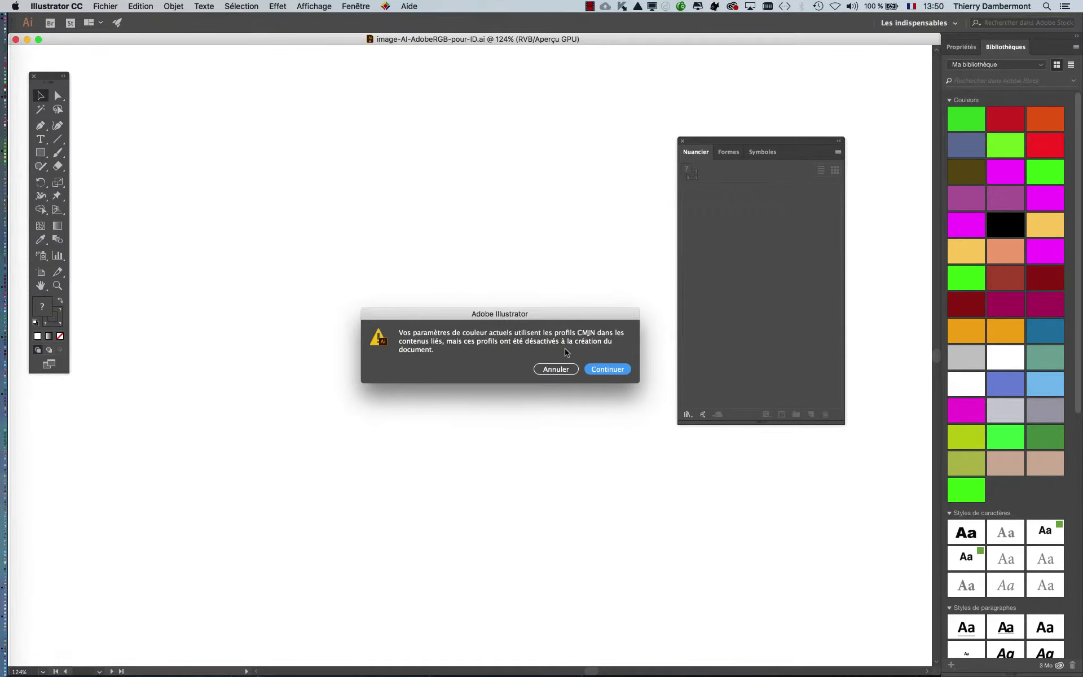
pyautogui.click(607, 370)
pyautogui.moveTo(447, 244); pyautogui.dragTo(553, 274)
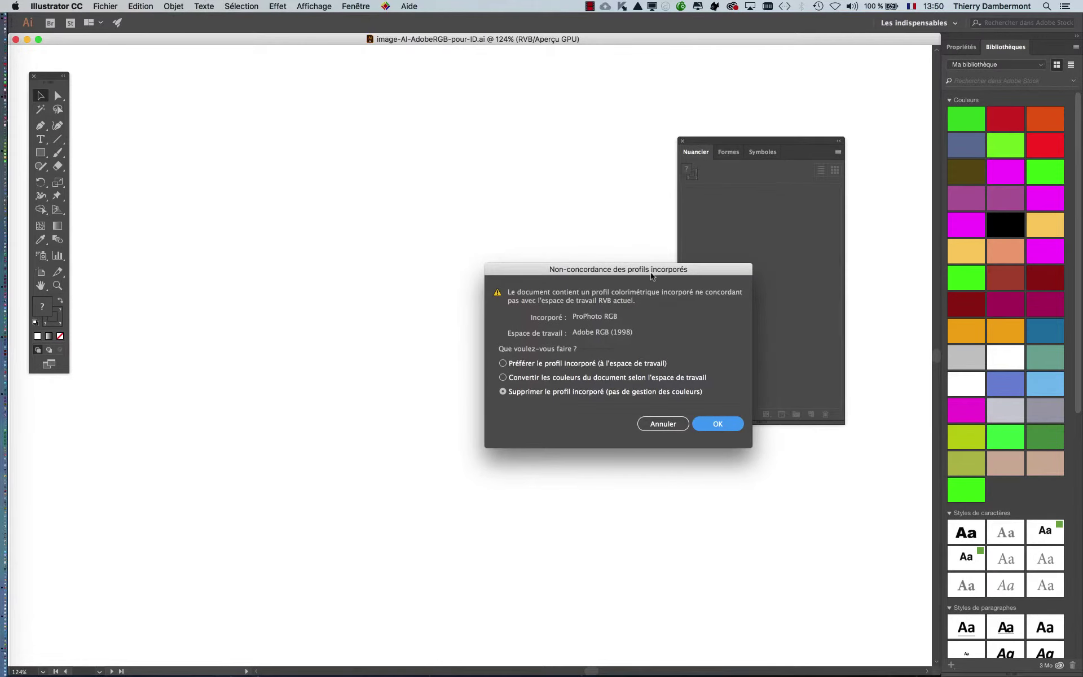
pyautogui.moveTo(633, 270); pyautogui.dragTo(313, 182)
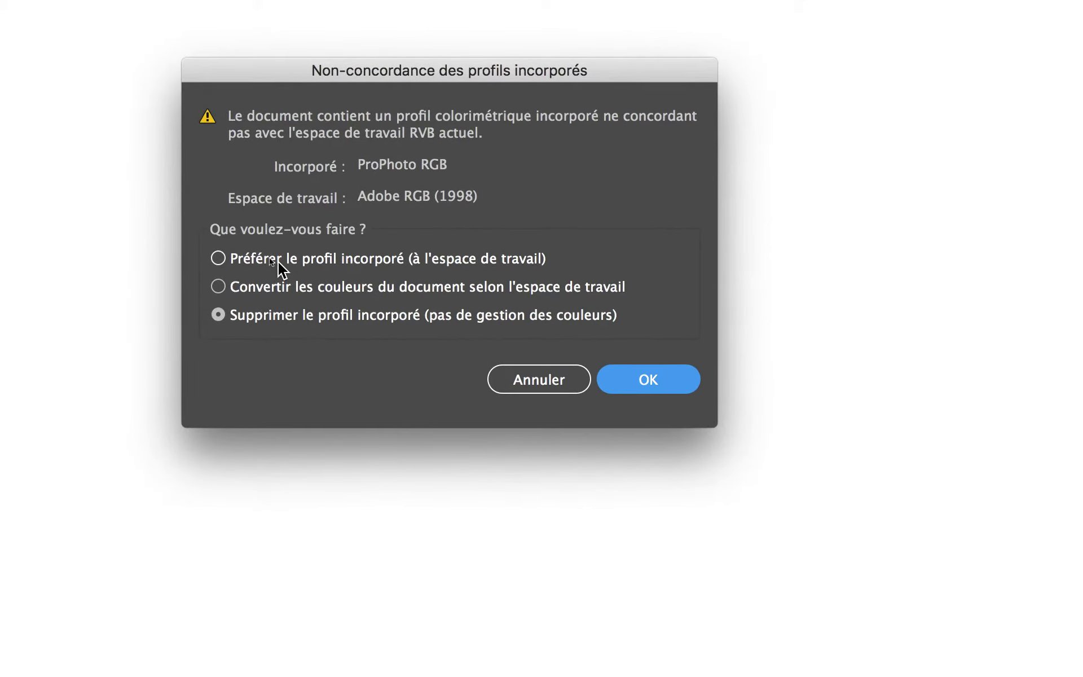
pyautogui.click(239, 242)
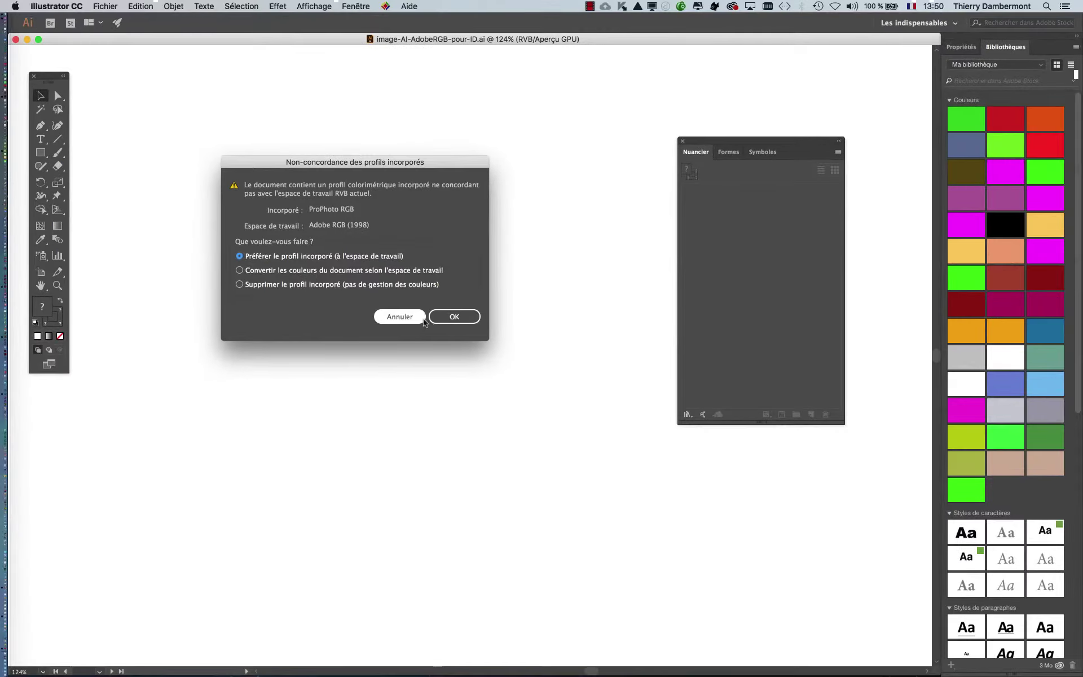
pyautogui.click(454, 317)
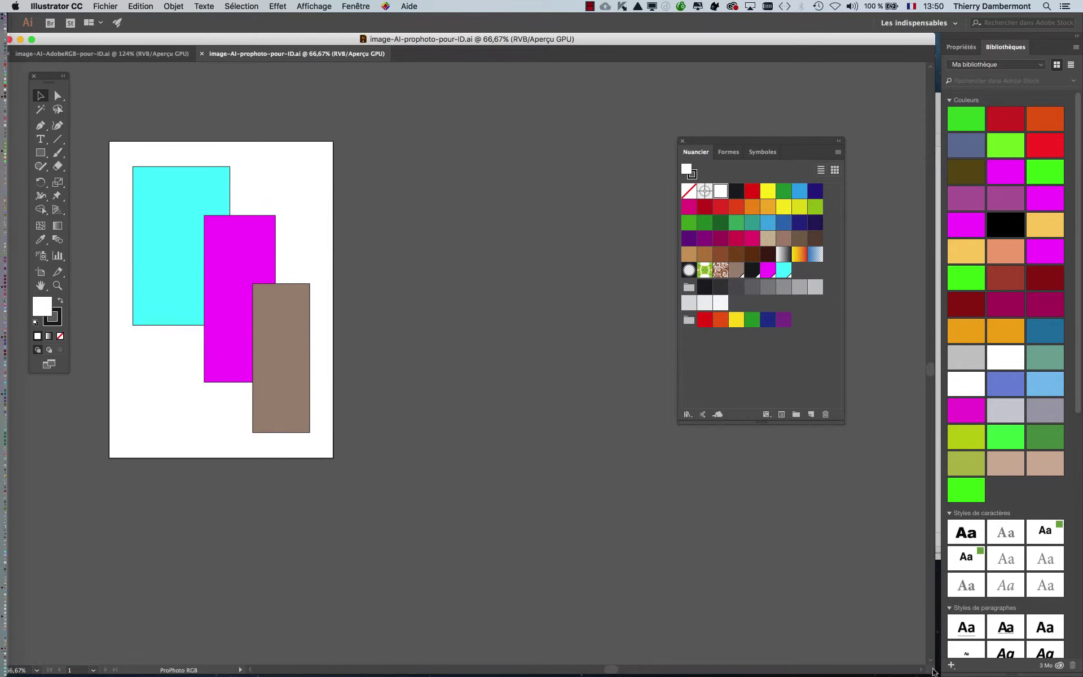
# Step: Pull the ProPhoto document into its own window beside the Adobe RGB document
pyautogui.moveTo(933, 672); pyautogui.dragTo(549, 665)
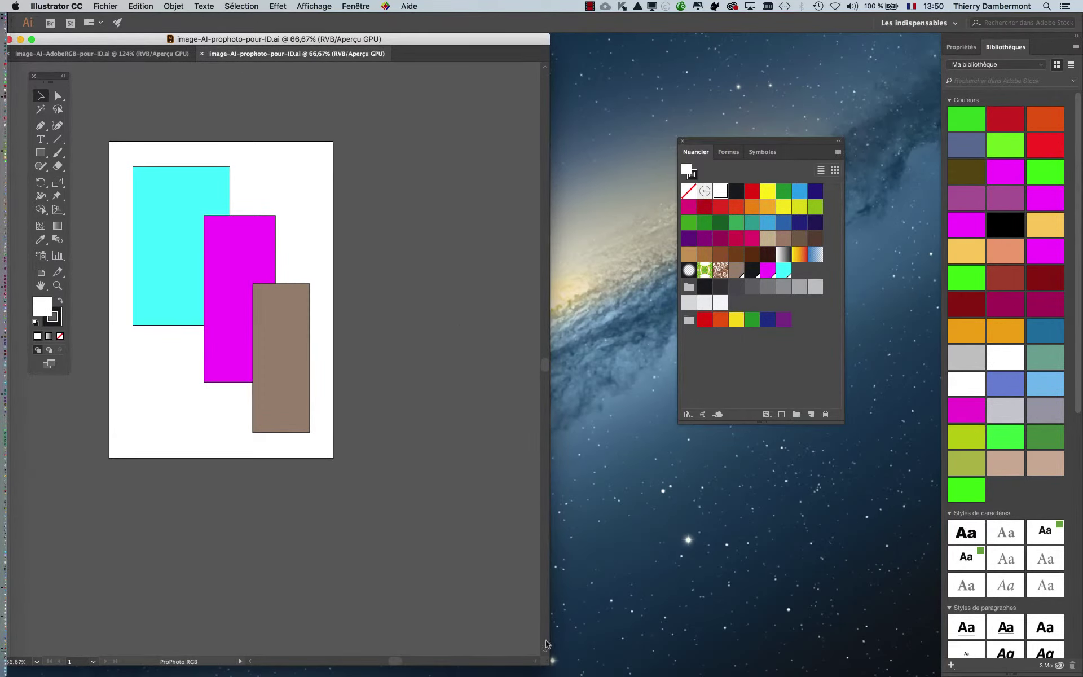
pyautogui.moveTo(542, 663); pyautogui.dragTo(442, 664)
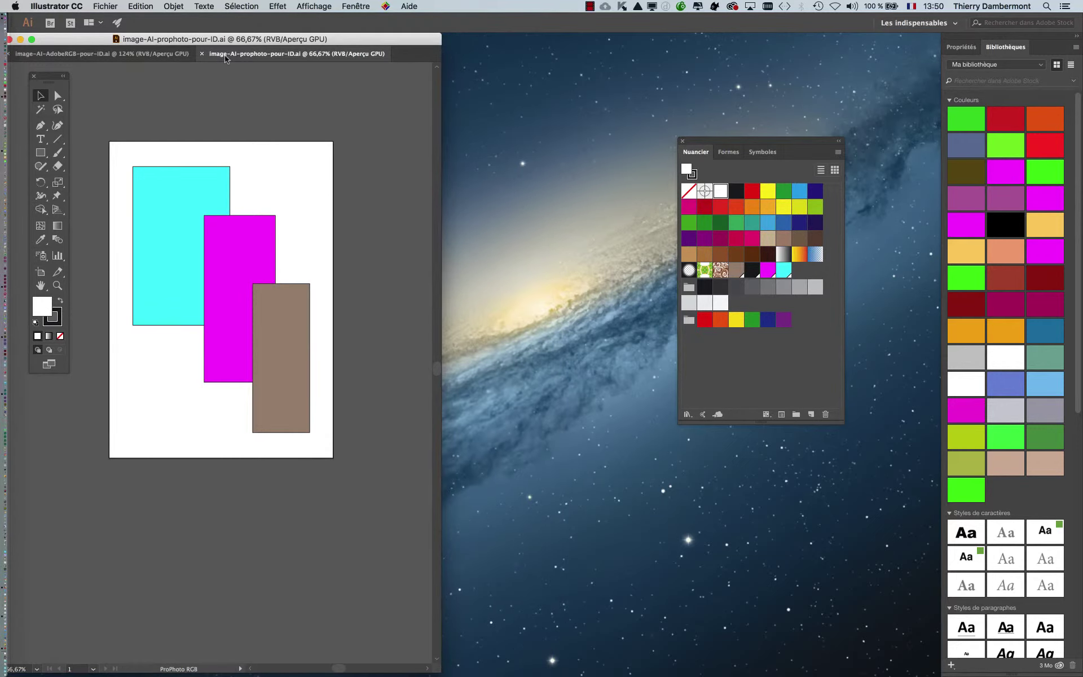
pyautogui.moveTo(333, 56)
pyautogui.mouseDown()
pyautogui.moveTo(556, 70)
pyautogui.moveTo(629, 43)
pyautogui.mouseUp()
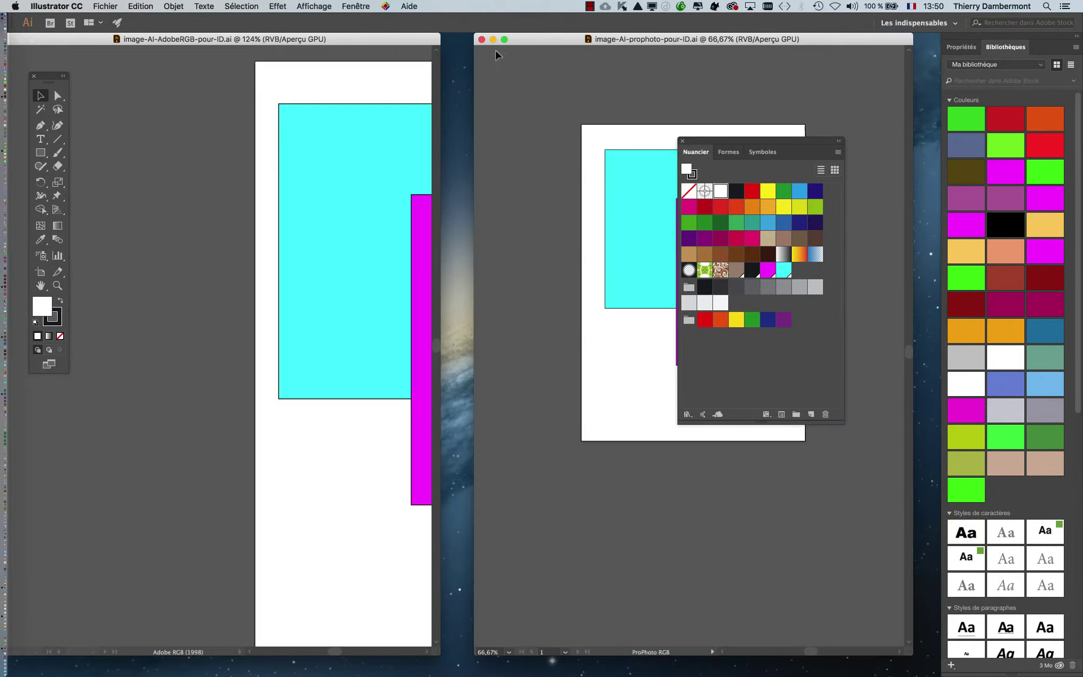
pyautogui.moveTo(399, 40); pyautogui.dragTo(403, 41)
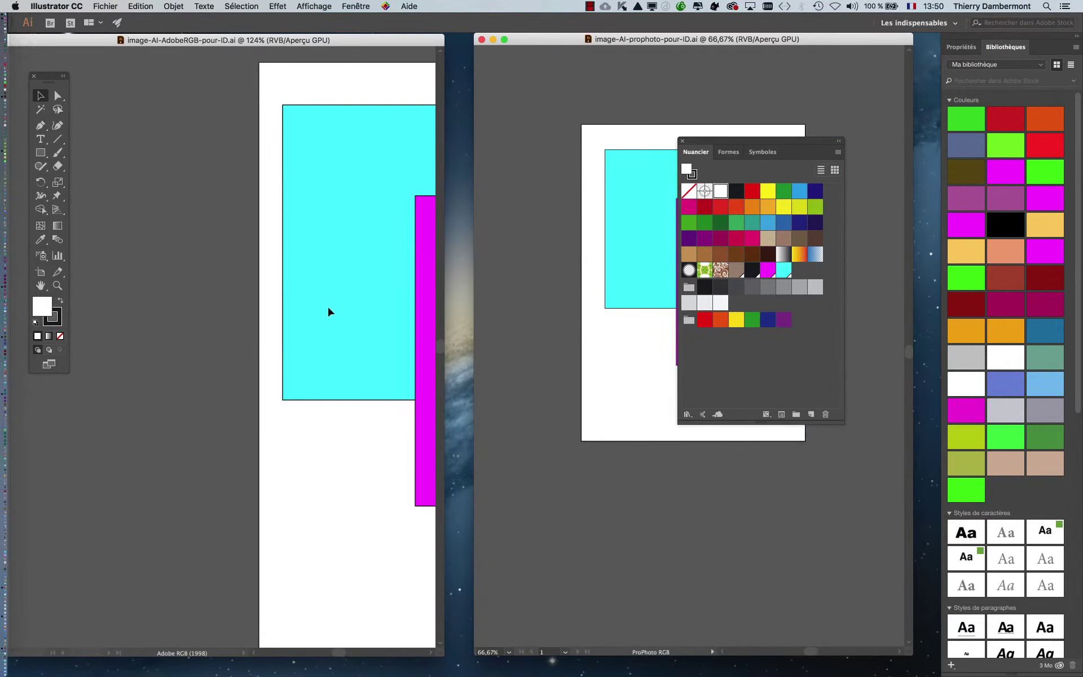
pyautogui.scroll(-2, 330, 311)
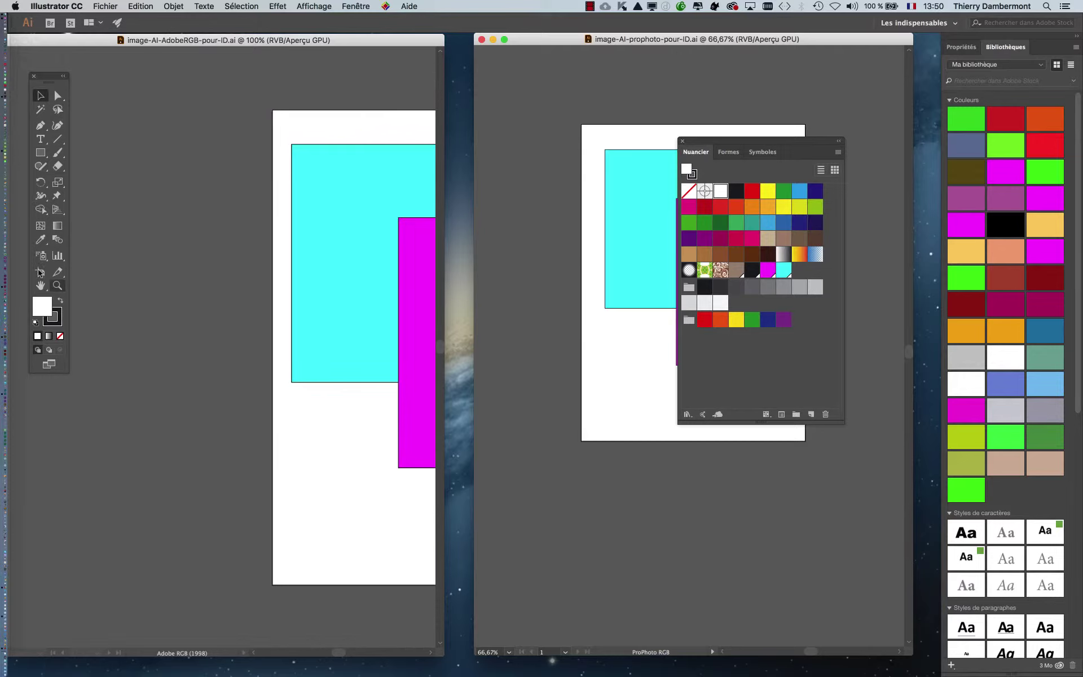
# Step: Pan both artboards so all three rectangles show, closing the floating swatches panel
pyautogui.click(41, 285)
pyautogui.click(356, 362)
pyautogui.moveTo(219, 386); pyautogui.dragTo(134, 384)
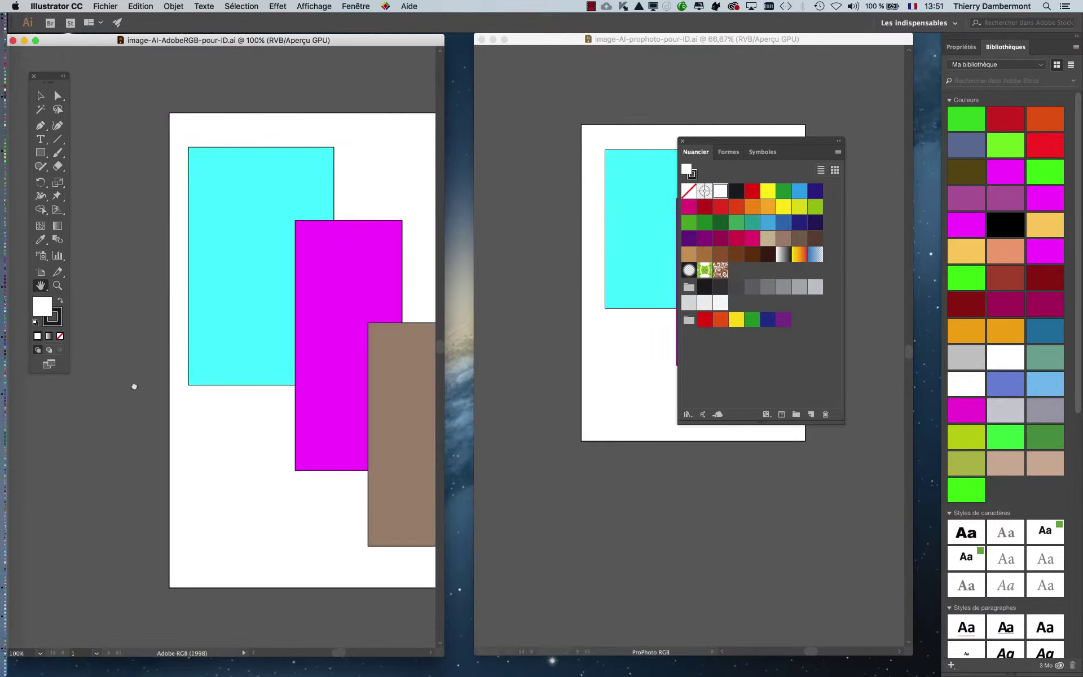
pyautogui.click(683, 142)
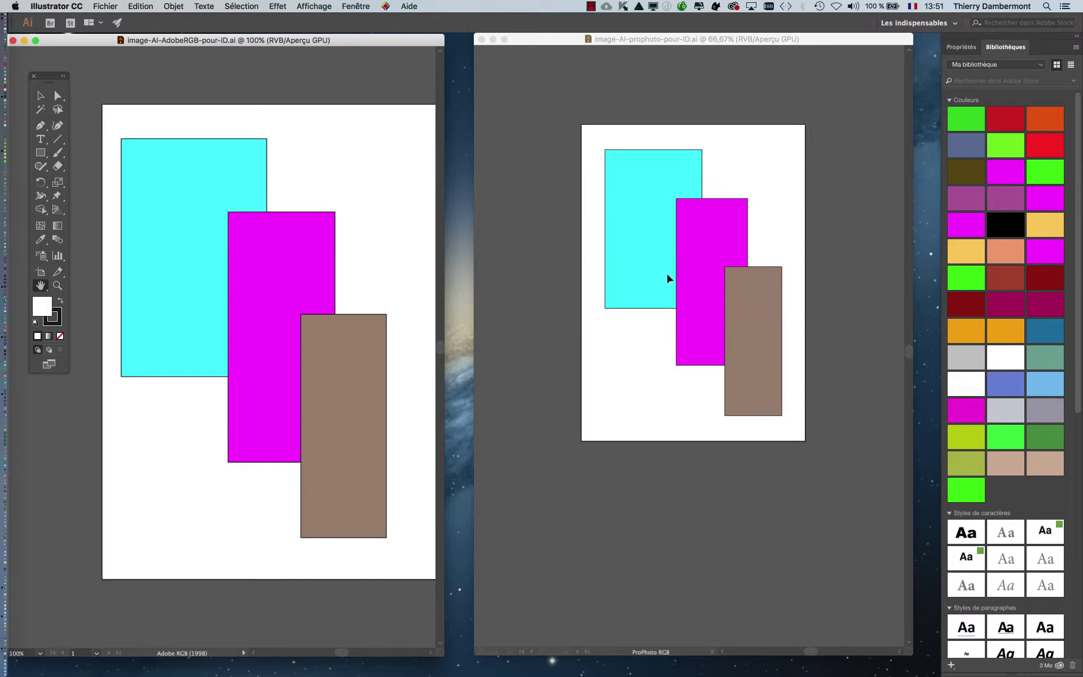
pyautogui.scroll(1, 693, 350)
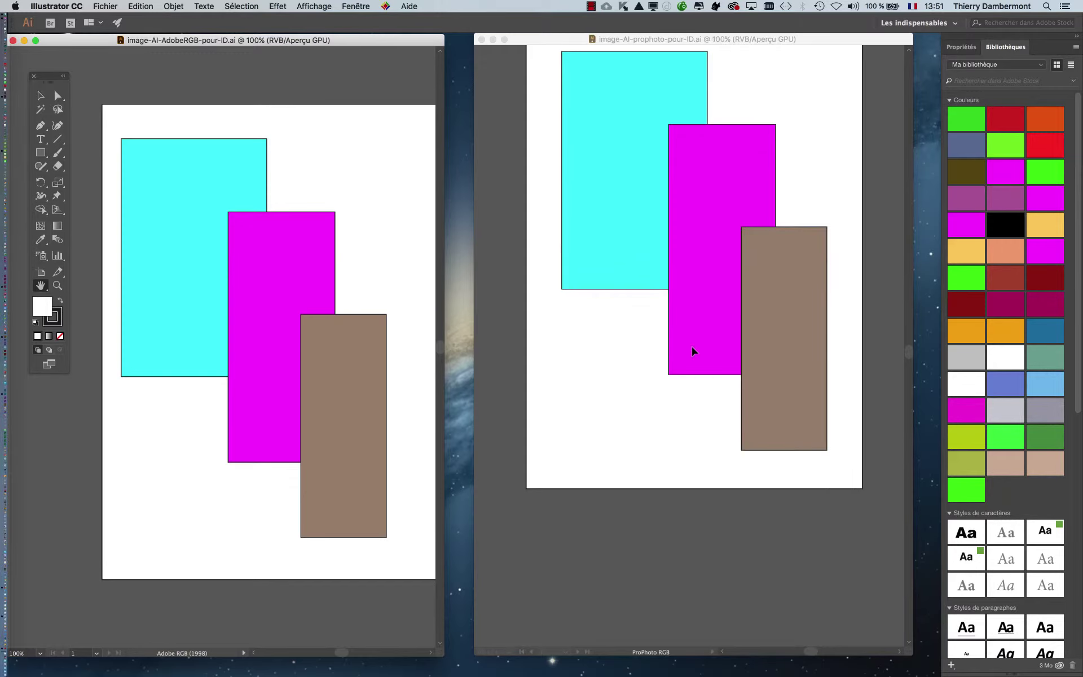
pyautogui.click(679, 295)
pyautogui.moveTo(685, 269); pyautogui.dragTo(672, 361)
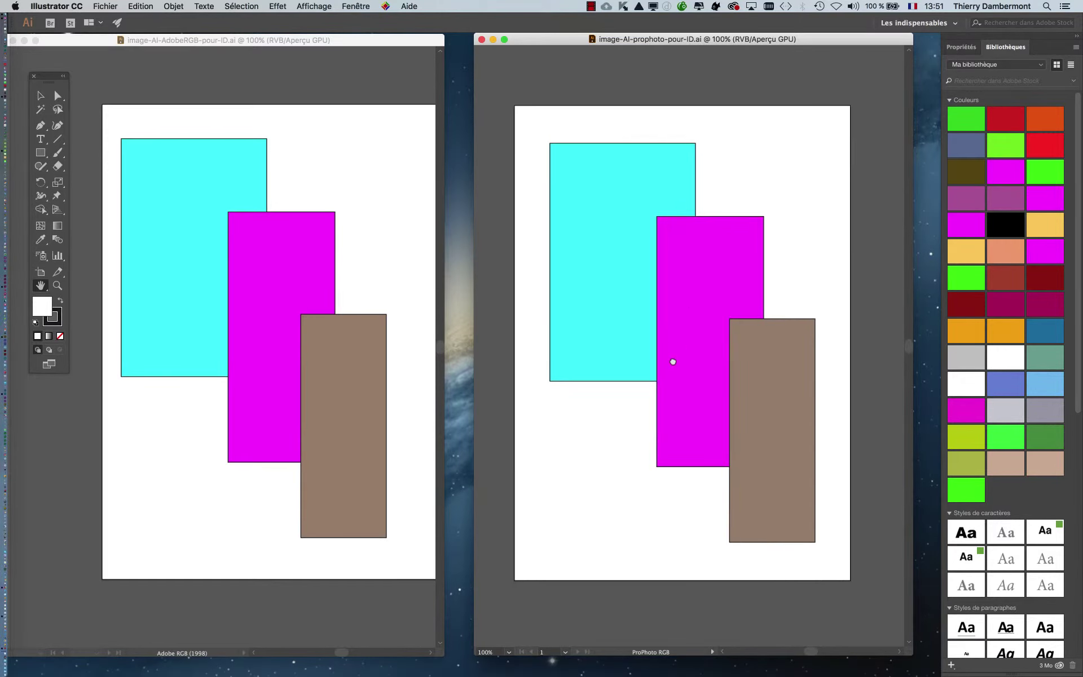
pyautogui.click(372, 352)
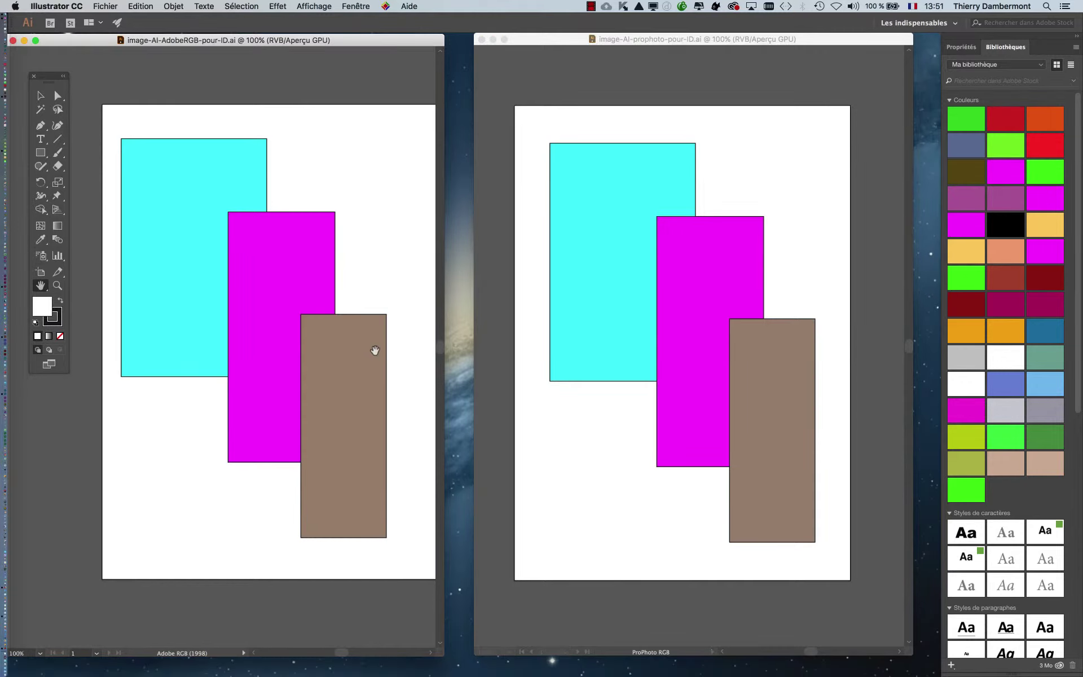
pyautogui.moveTo(376, 353); pyautogui.dragTo(355, 351)
# Step: Select the brown rectangles in the Adobe RGB and ProPhoto documents
pyautogui.press('v')
pyautogui.click(364, 362)
pyautogui.click(494, 236)
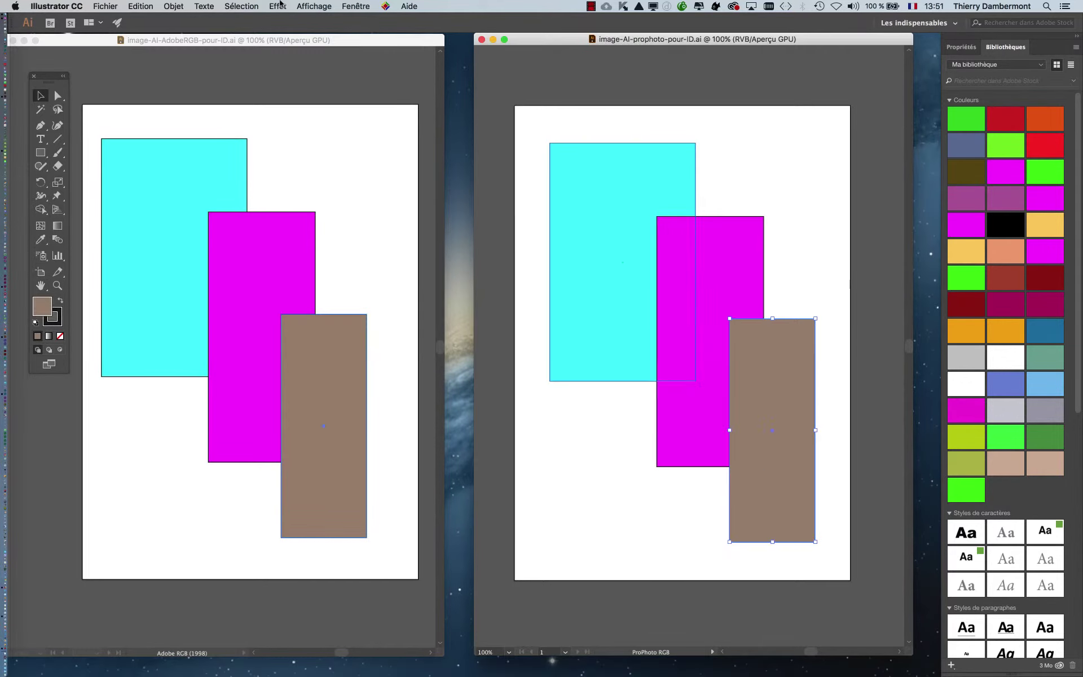
pyautogui.click(487, 271)
# Step: Show the Colour panel and place it next to the rectangles
pyautogui.click(344, 5)
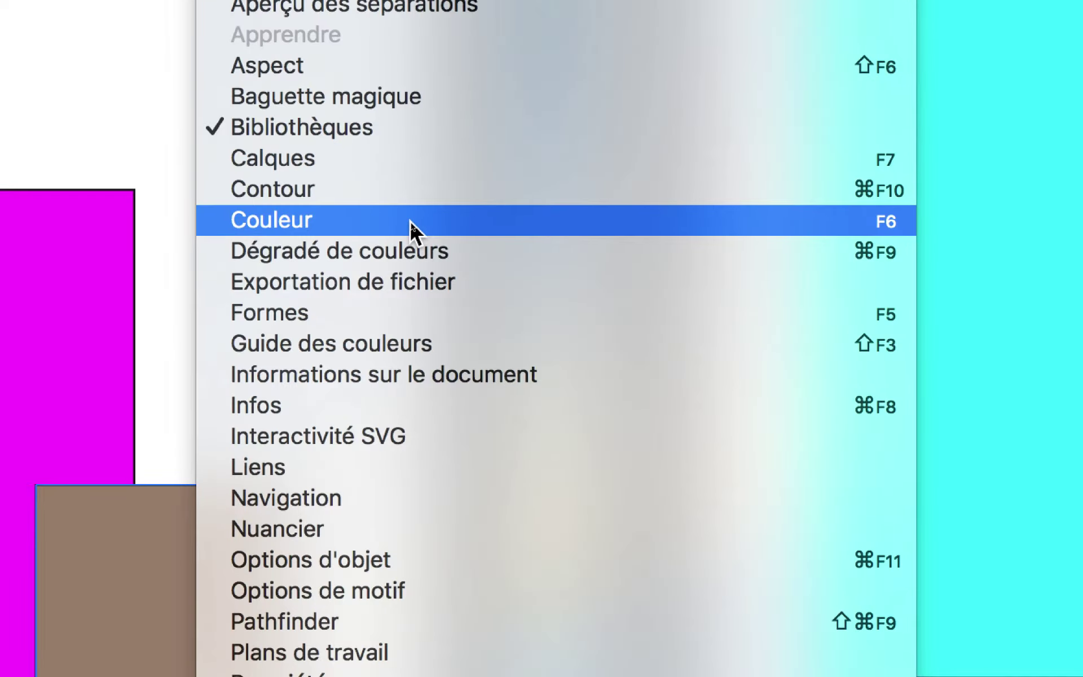
pyautogui.click(411, 225)
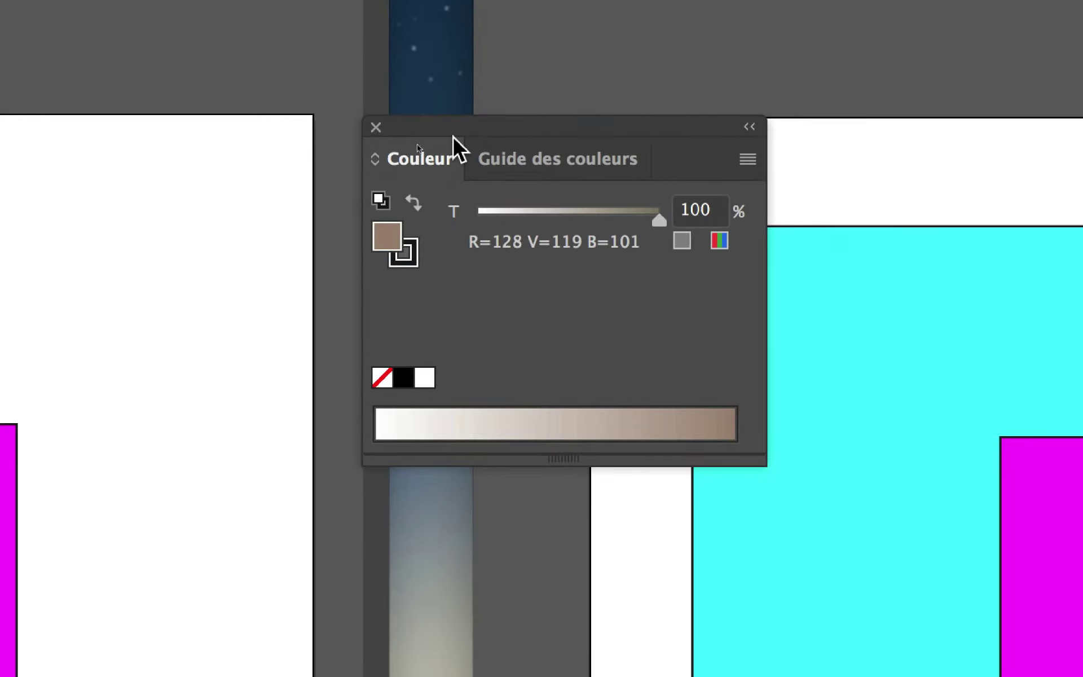
pyautogui.moveTo(462, 135); pyautogui.dragTo(359, 174)
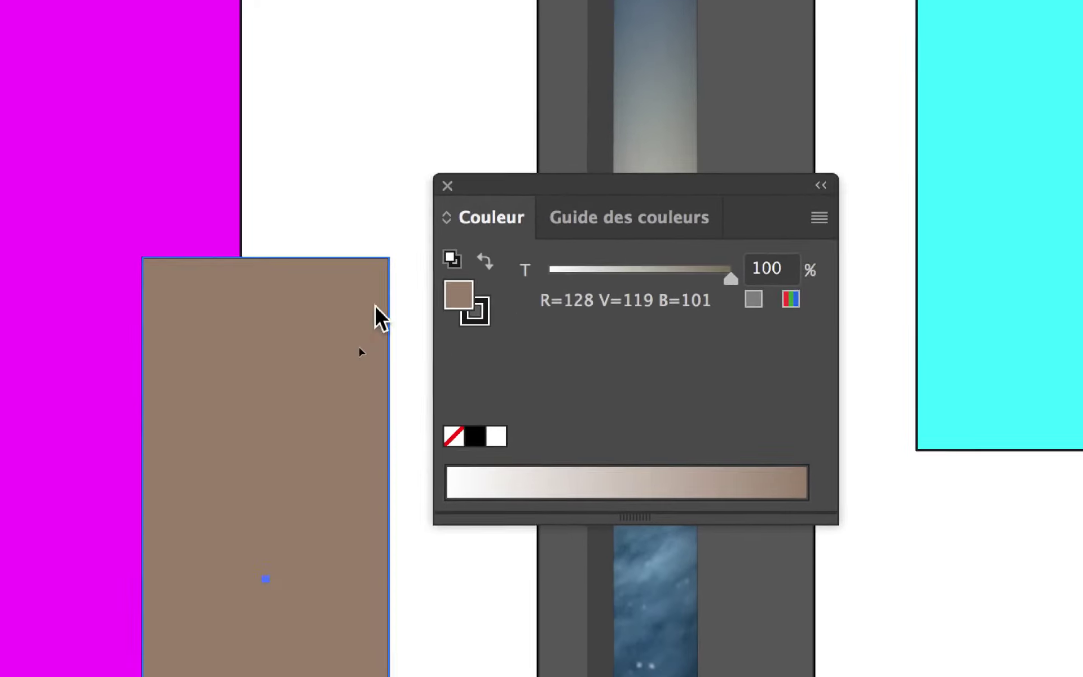
# Step: Read the brown rectangle's RGB fill in both files: 128/119/101 and 153/134/117
pyautogui.click(373, 326)
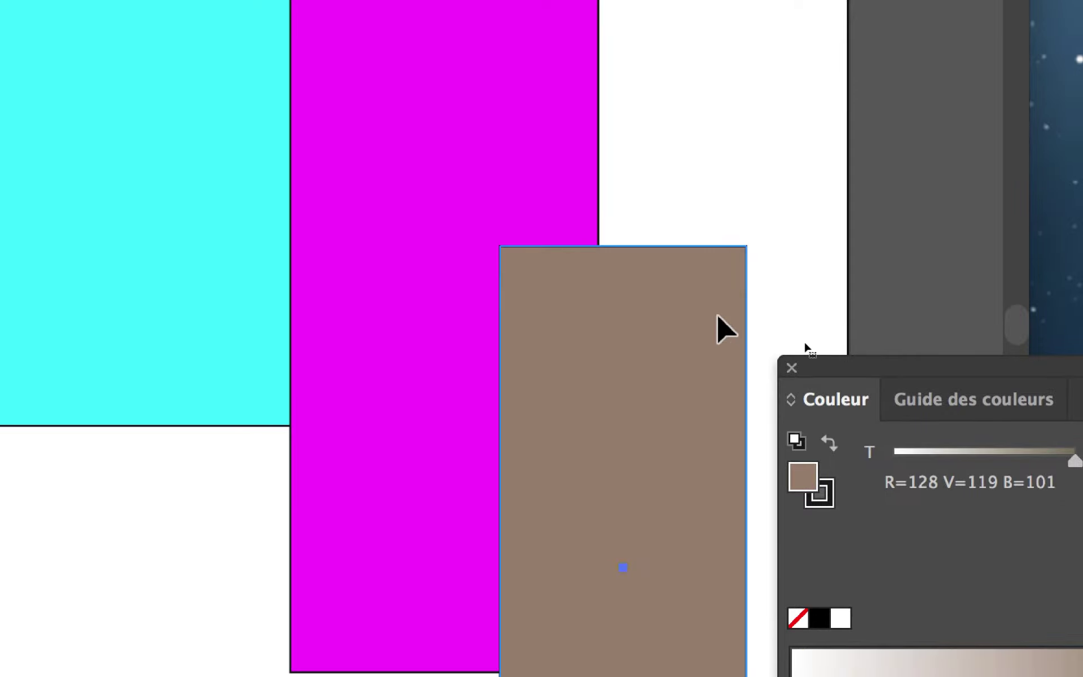
pyautogui.click(718, 316)
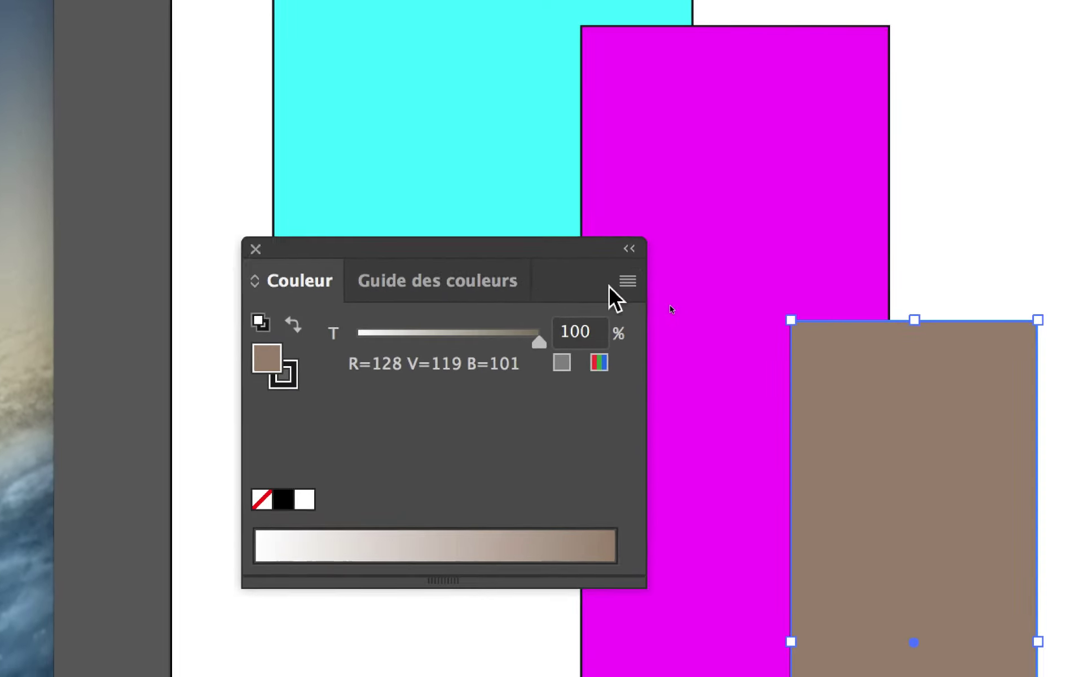
pyautogui.click(615, 285)
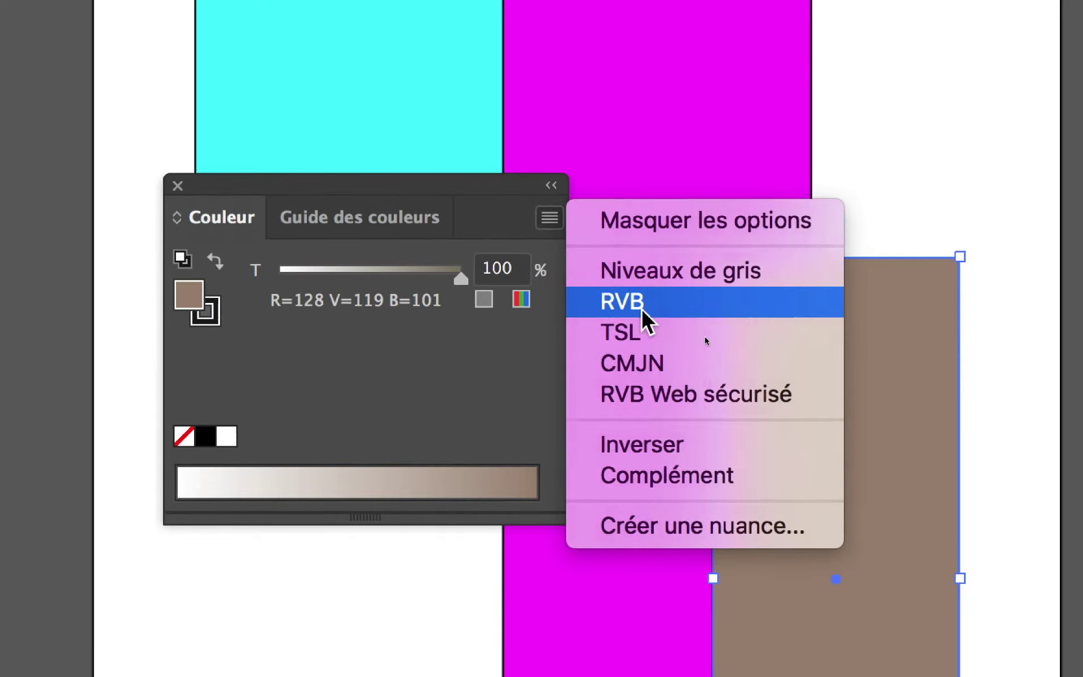
pyautogui.click(642, 309)
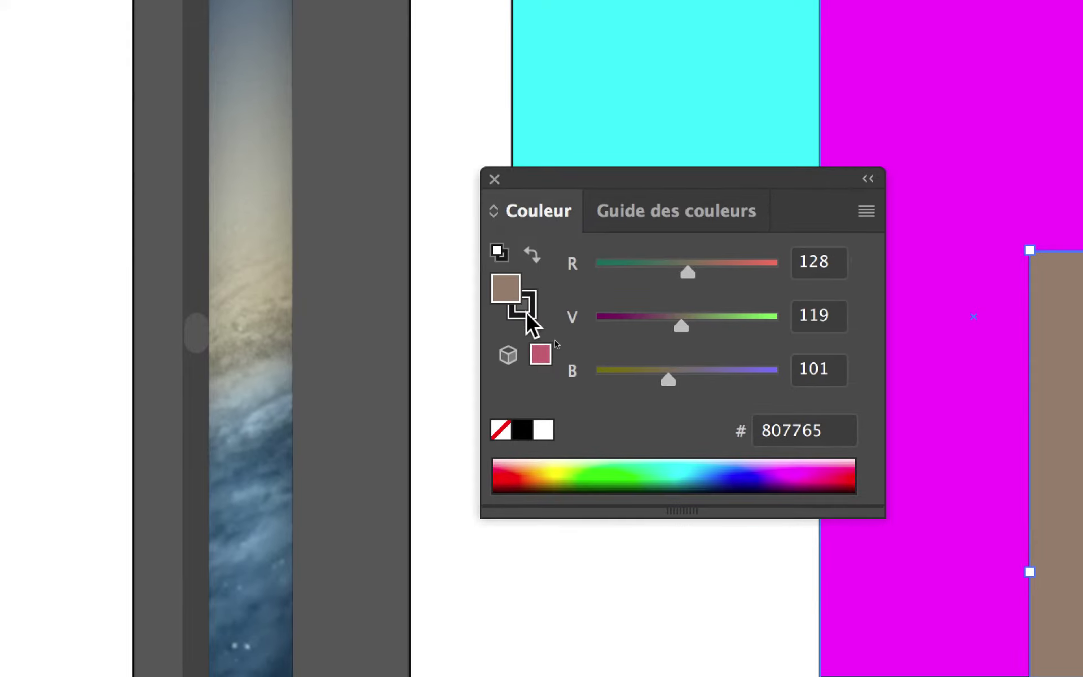
pyautogui.click(526, 309)
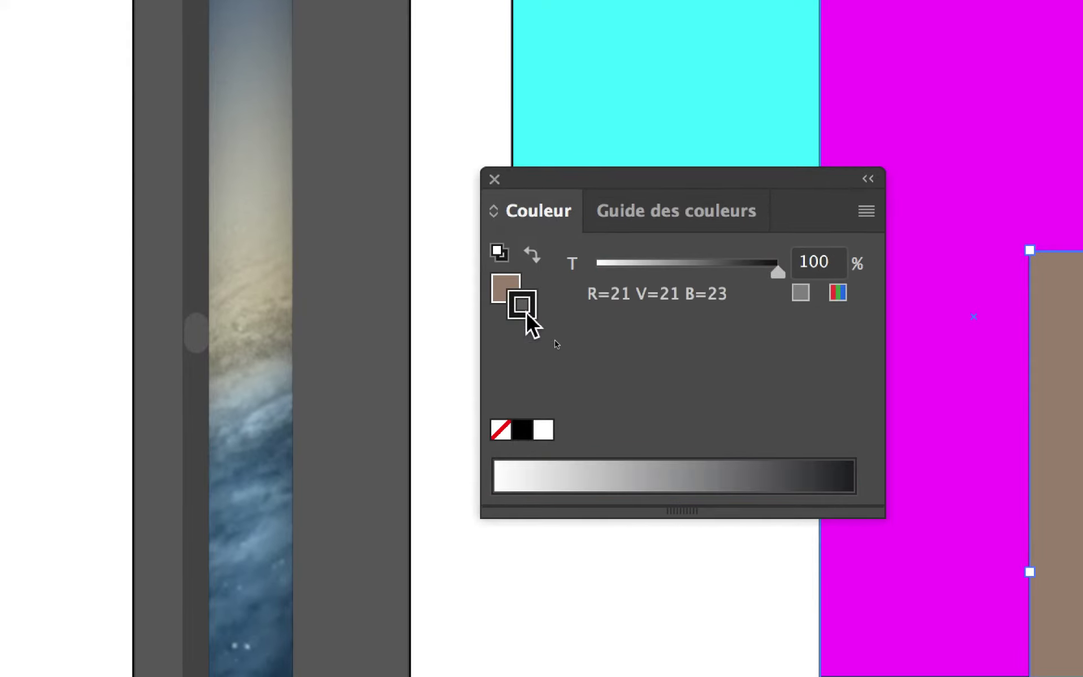
pyautogui.click(513, 296)
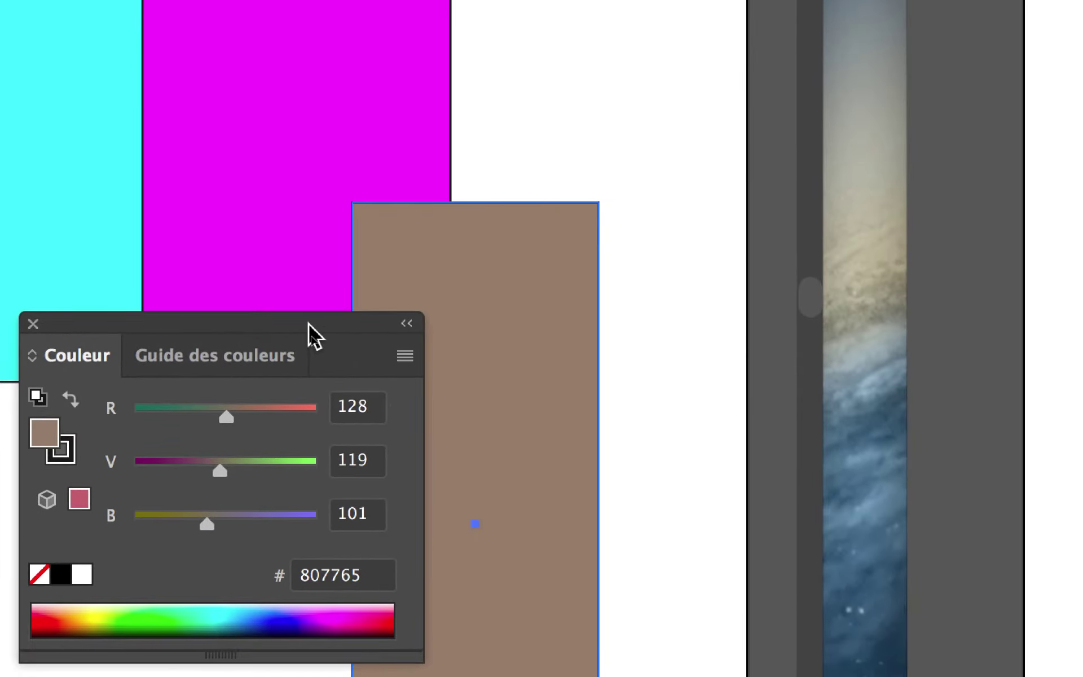
pyautogui.click(439, 267)
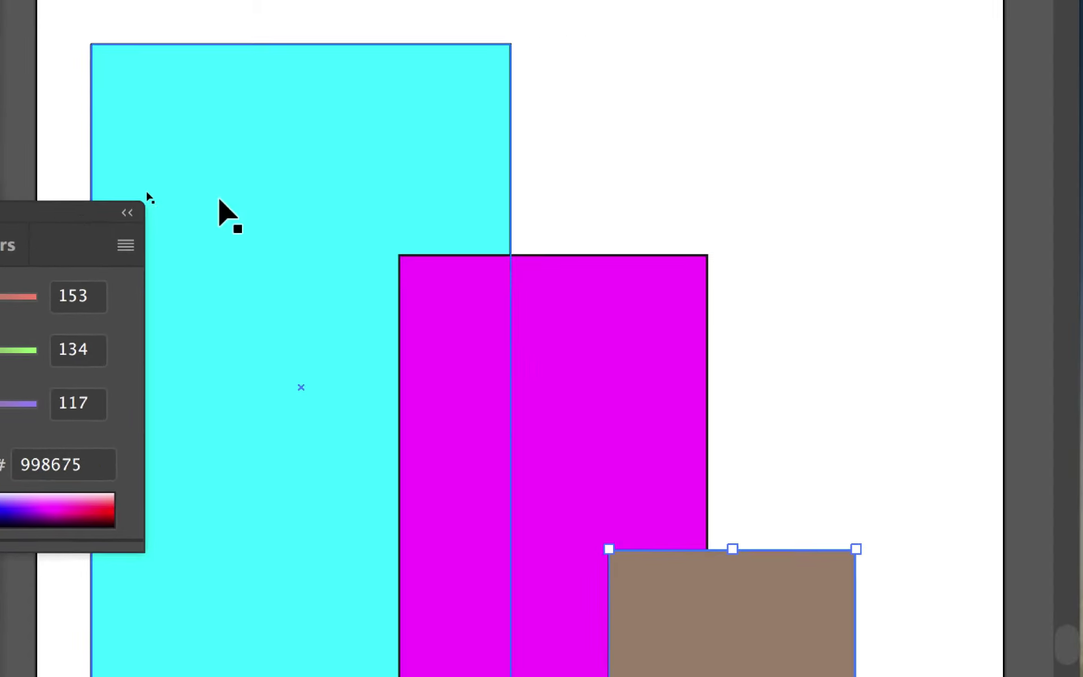
# Step: Compare cyan at 0/255/255 across both files, then check the ProPhoto magenta at 238/94/243
pyautogui.click(218, 201)
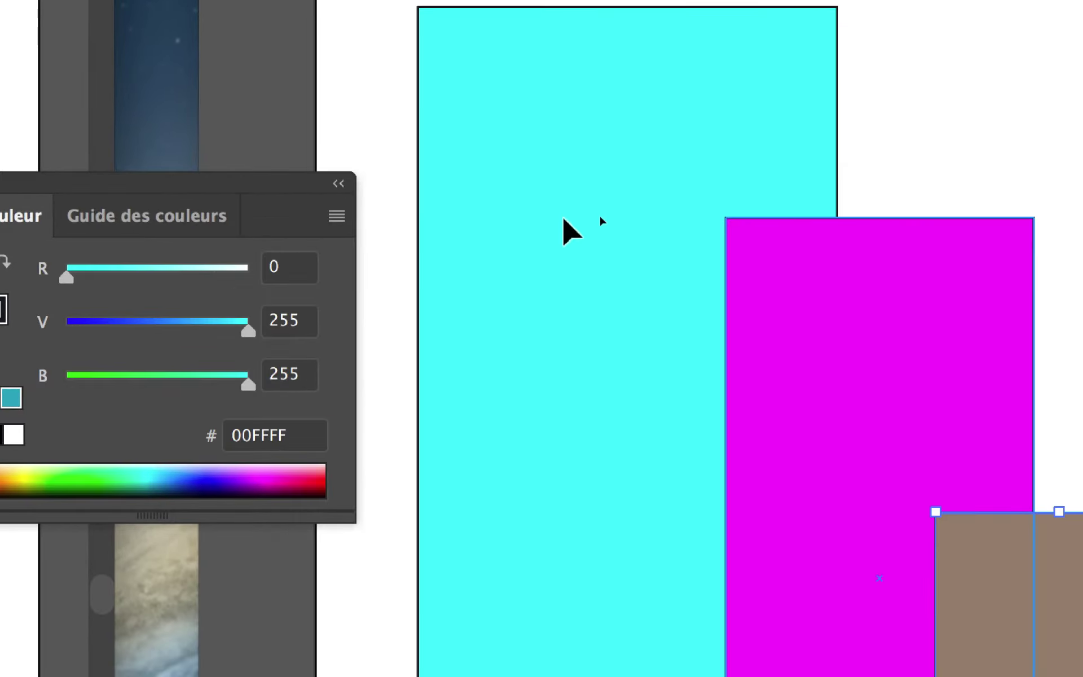
pyautogui.click(563, 219)
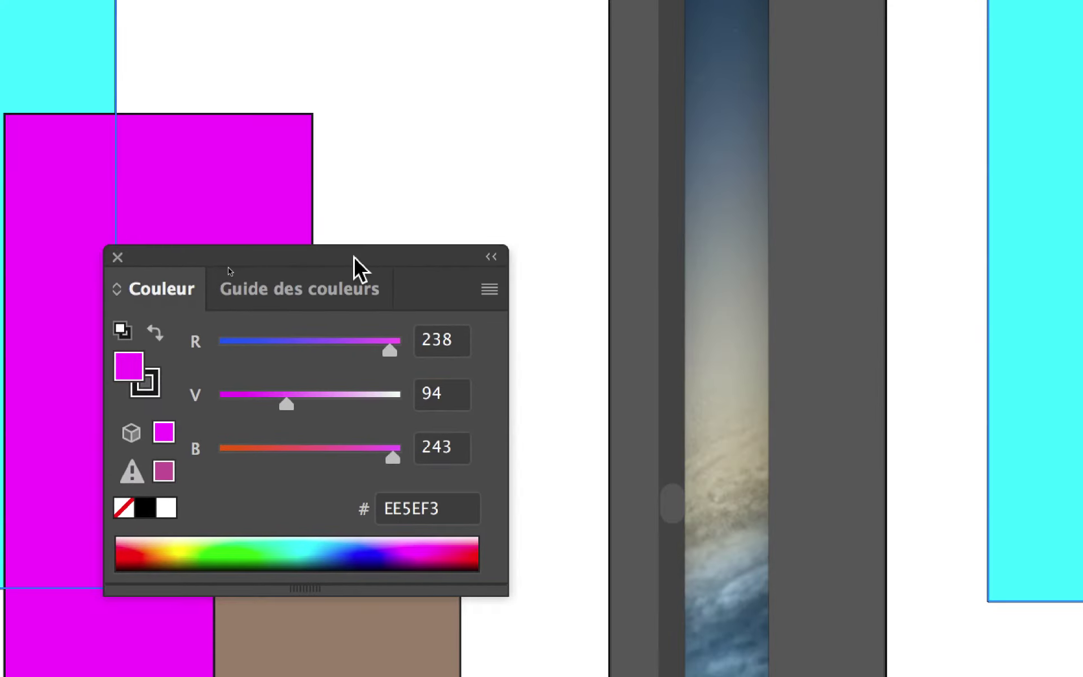
pyautogui.click(314, 260)
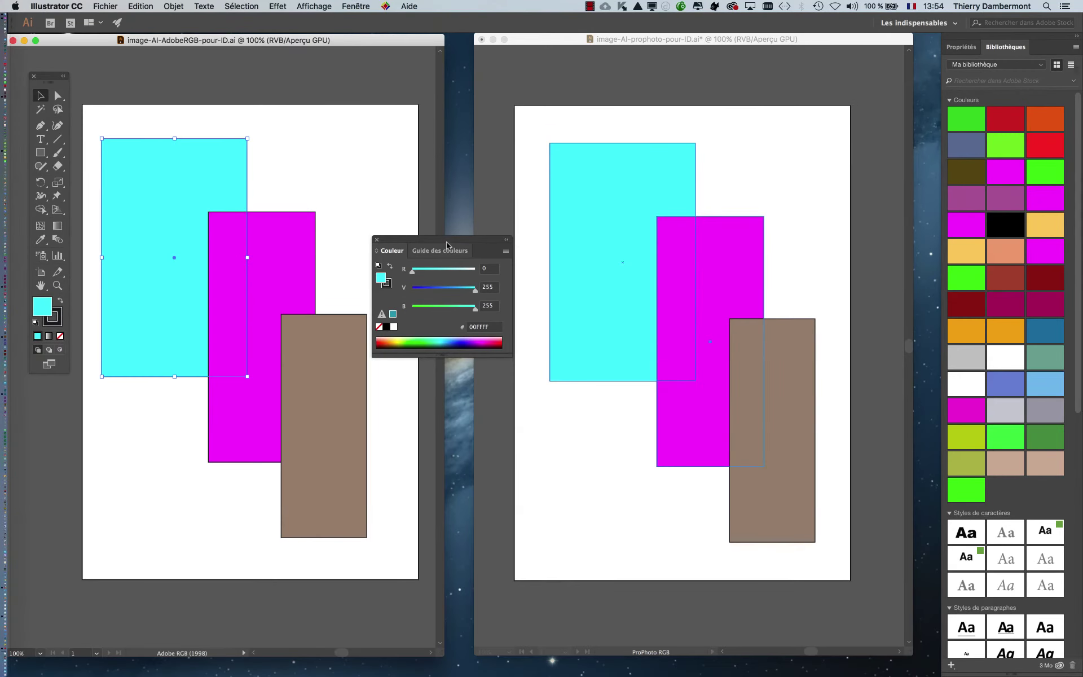
pyautogui.moveTo(447, 250); pyautogui.dragTo(472, 292)
pyautogui.click(499, 187)
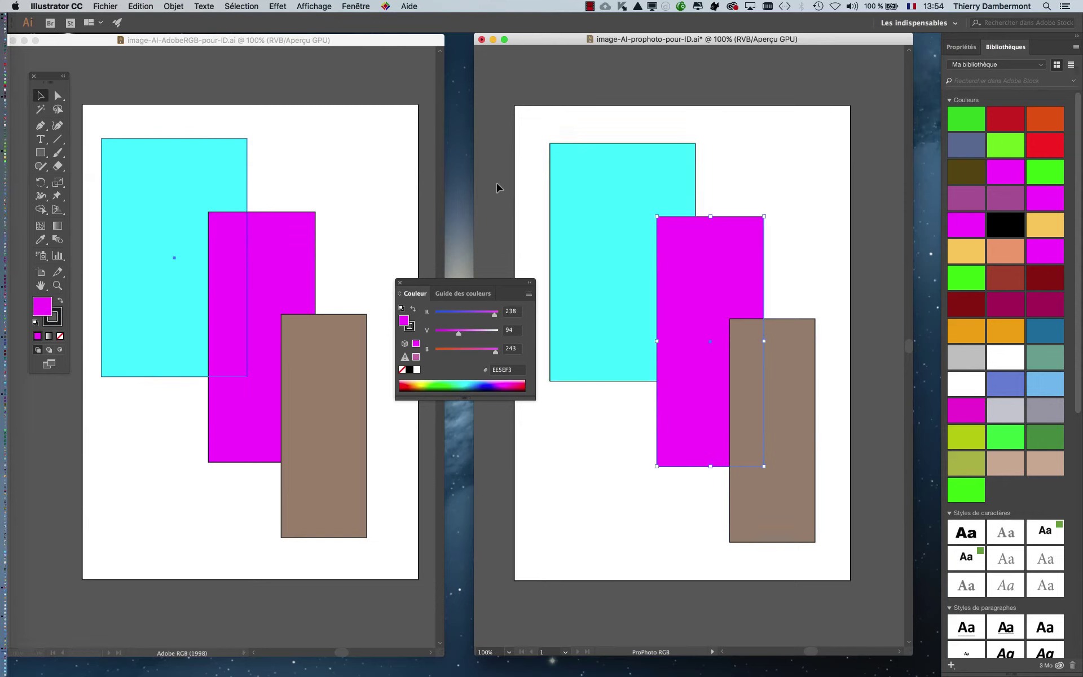
# Step: Check the Adobe RGB file's cyan rectangle reads 00FFFF, then switch to InDesign
pyautogui.click(352, 97)
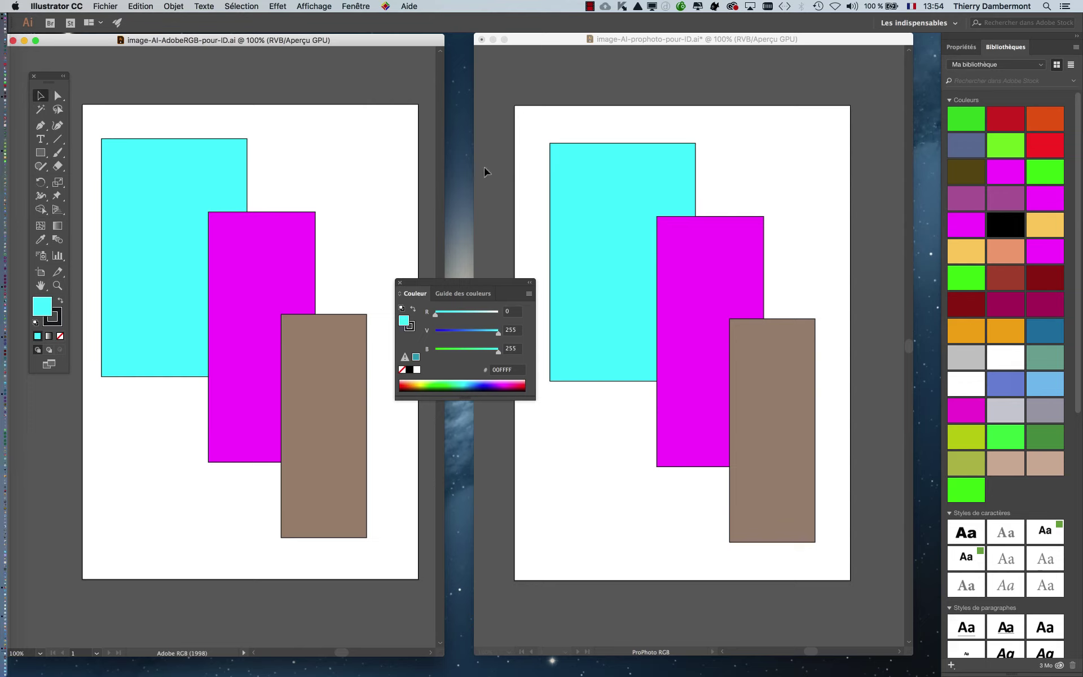
pyautogui.press('super+Tab')
pyautogui.press('super+Tab')
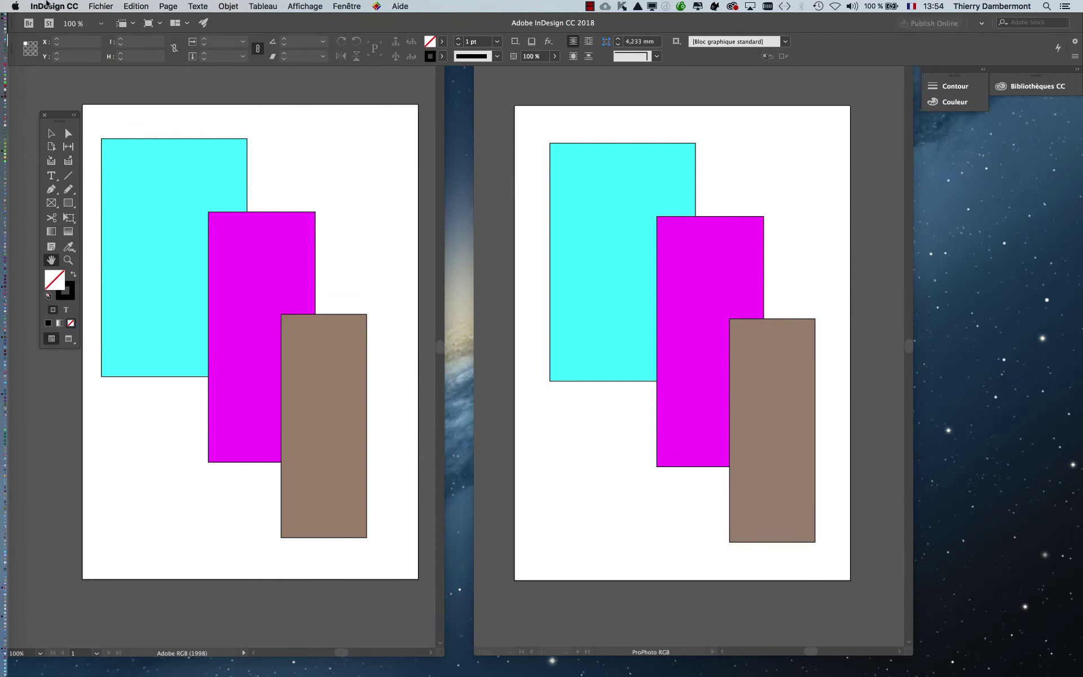
# Step: Hide all other applications and nudge InDesign's Tools panel slightly up and left
pyautogui.click(54, 6)
pyautogui.click(70, 59)
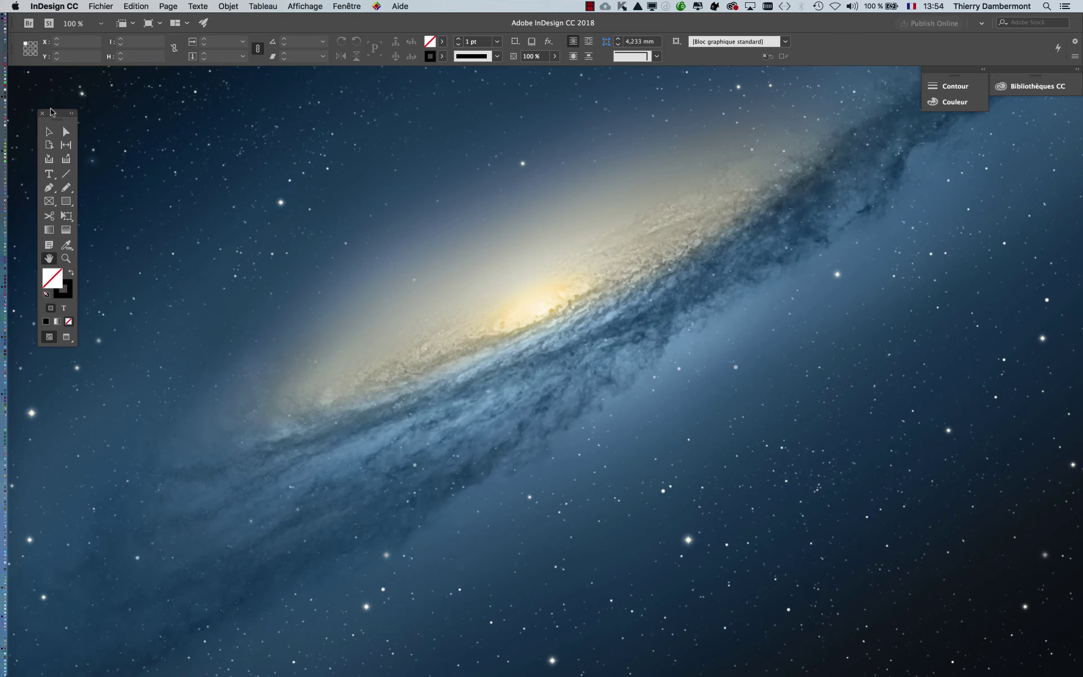
pyautogui.moveTo(60, 118); pyautogui.dragTo(46, 103)
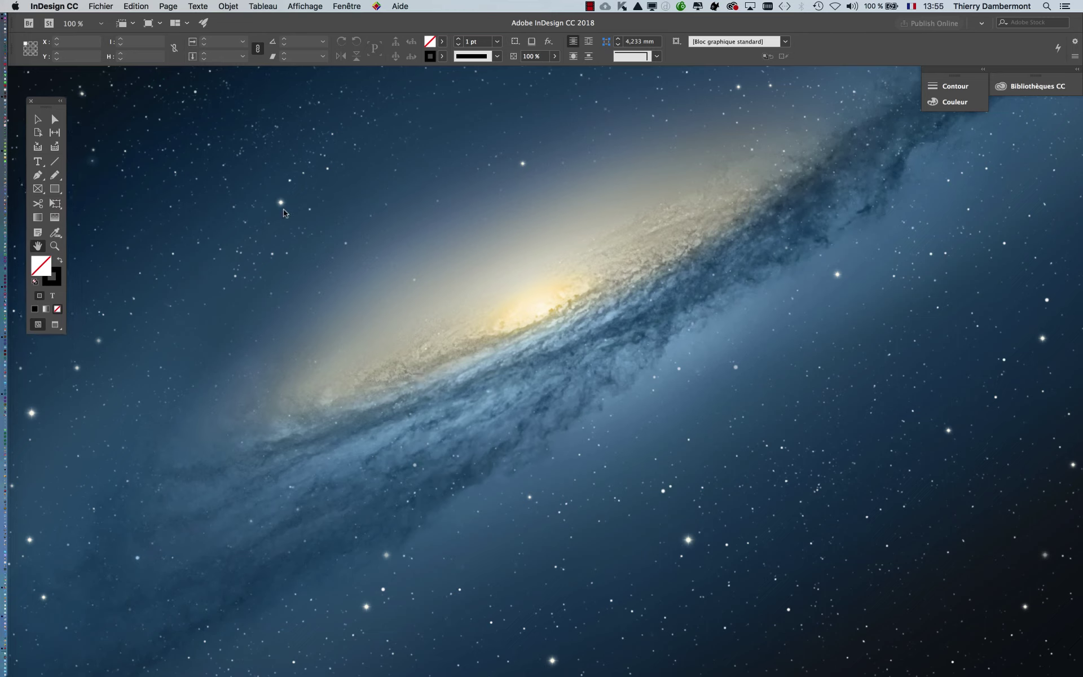